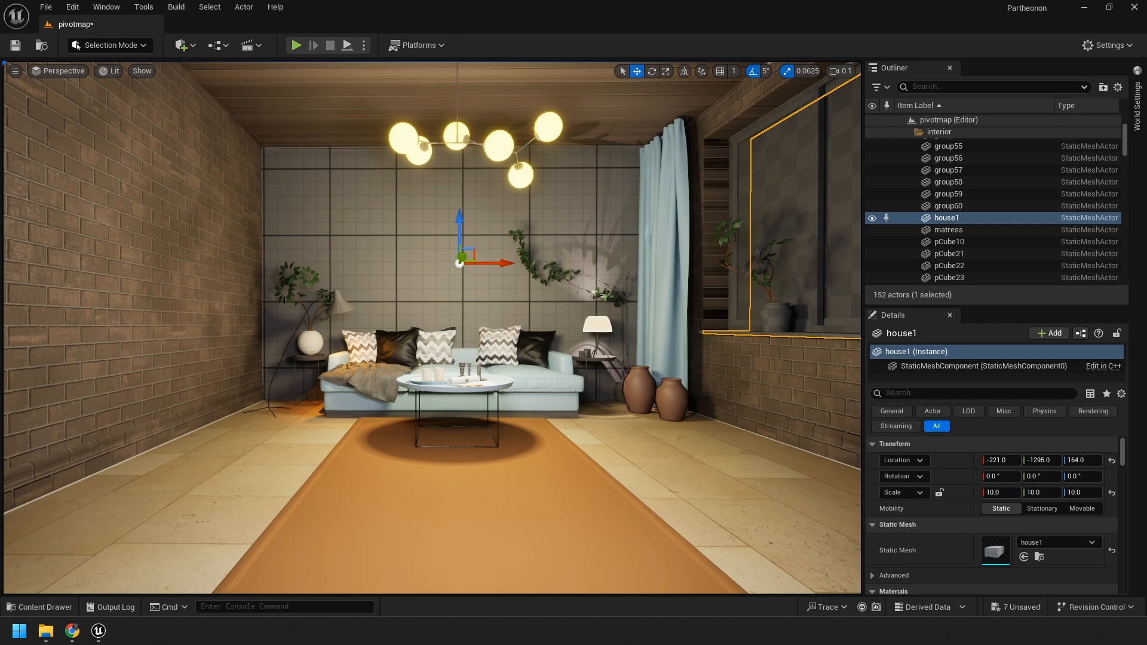
Step: Examine where the pivots of the room's meshes lie by selecting the pillows, then stepping from polySurface143 through to pPlane27
left_click(436, 347)
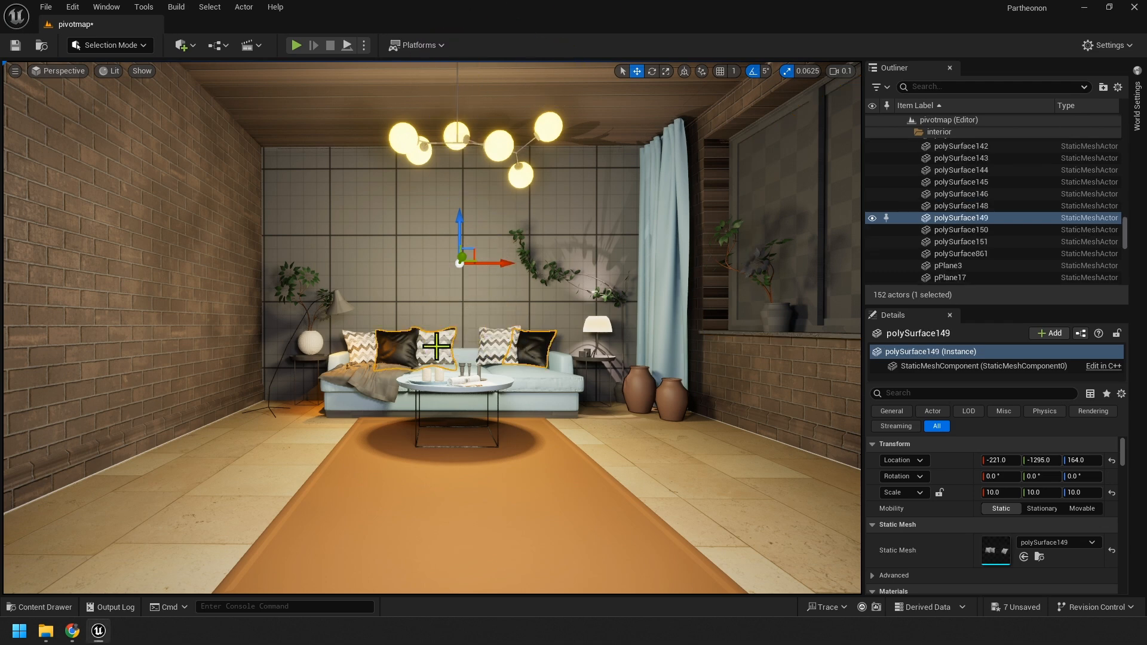
left_click(956, 157)
key("Down")
key("Down")
key("Down")
key("Down")
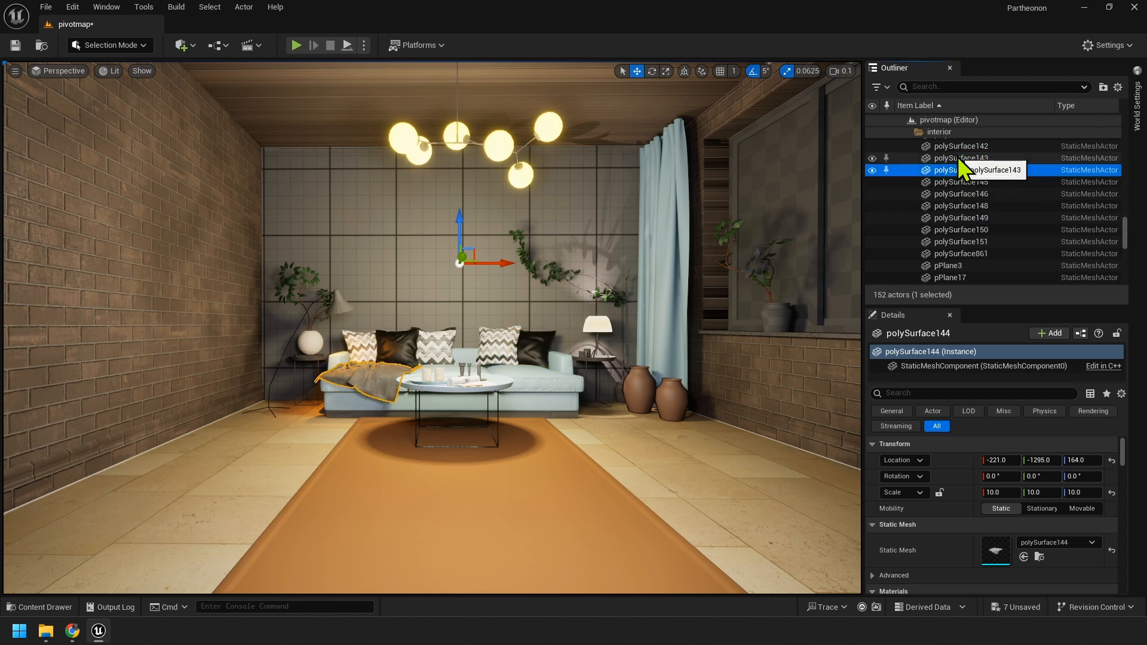
key("Down")
key("Down")
key("Down")
key("Down")
key("Down")
key("Down")
key("Down")
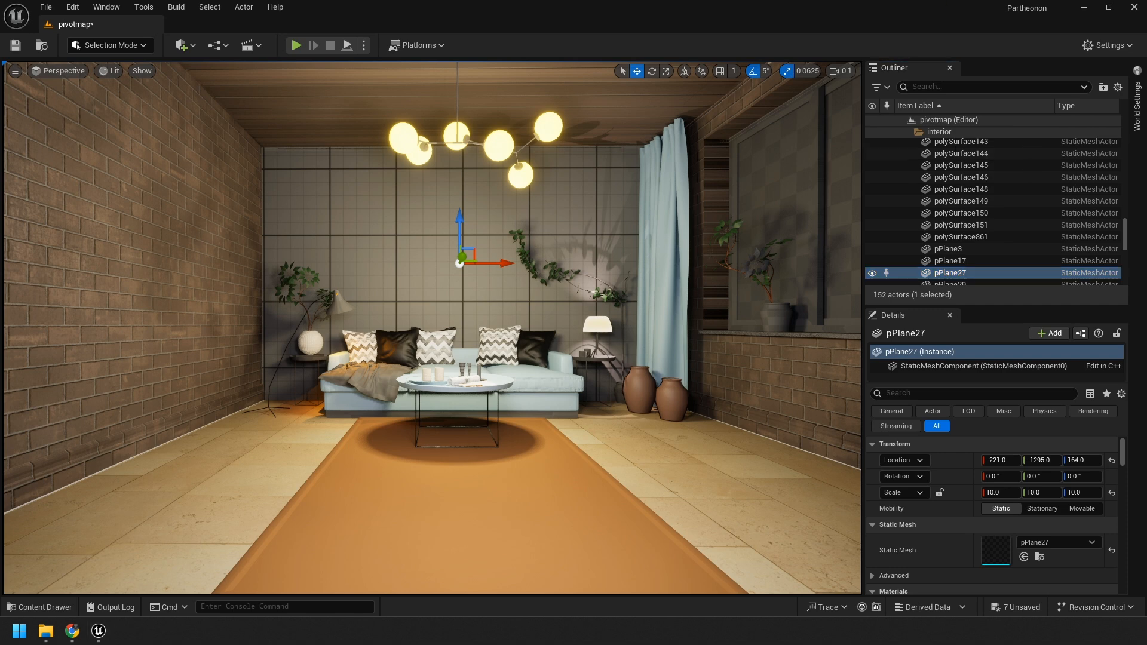
left_click_drag(456, 280, 460, 280)
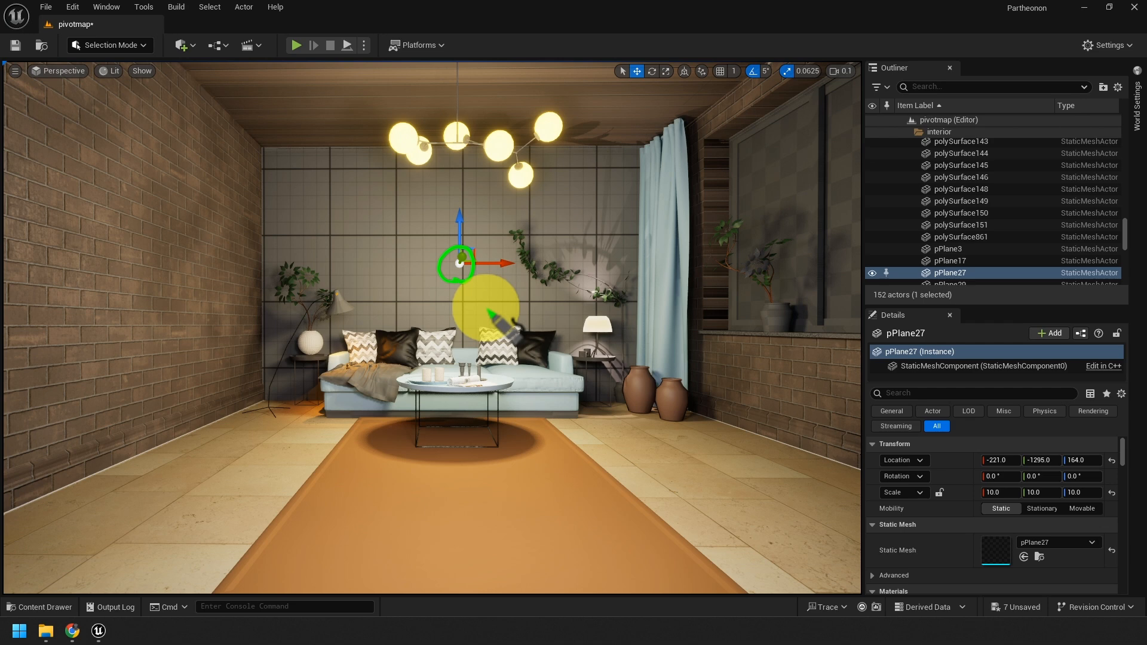
mouse_move(485, 223)
left_mouse_down()
mouse_move(547, 246)
mouse_move(595, 243)
left_mouse_up()
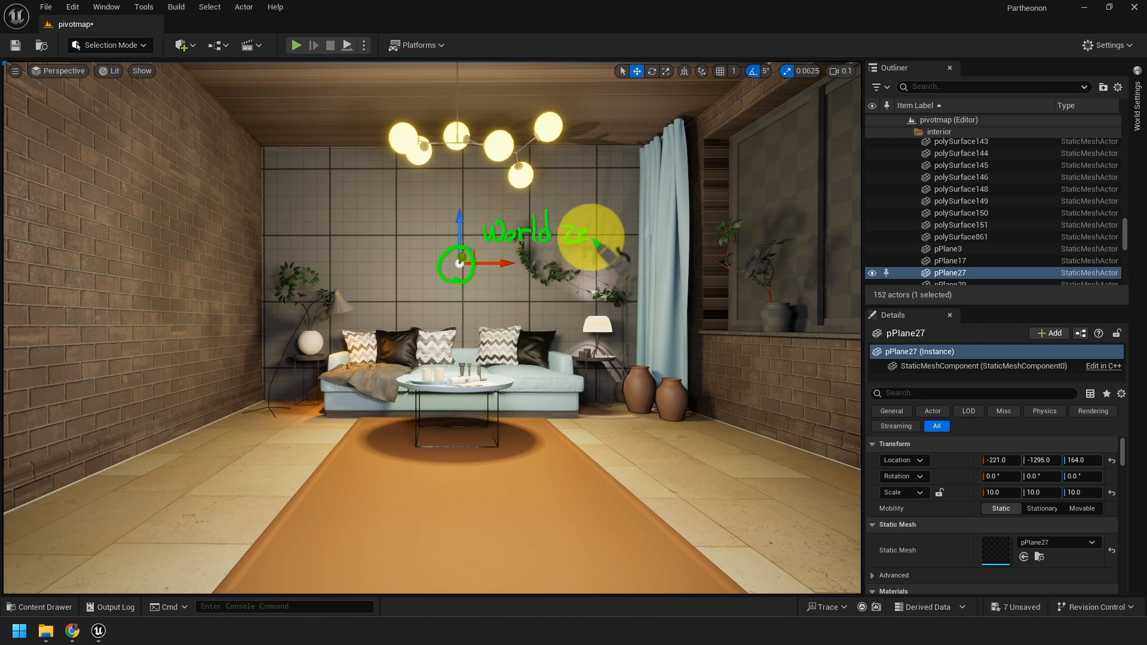
key("Escape")
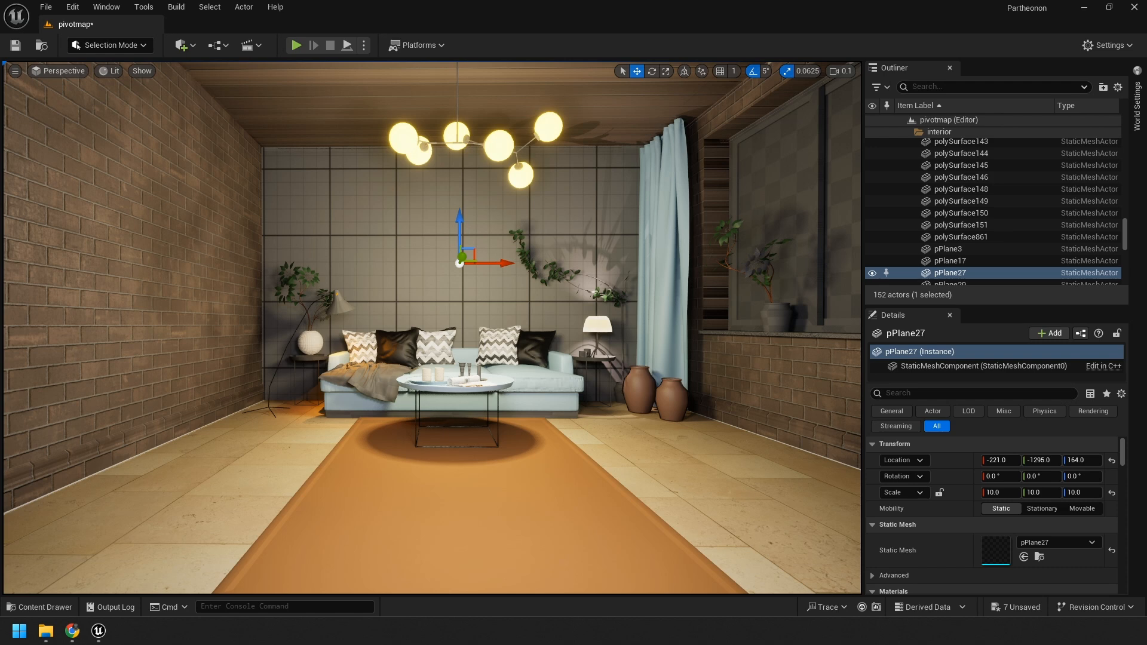
Step: Duplicate both sofa meshes, rotate the copies -90° about Z and move them along X to about -192.63
left_click(528, 378)
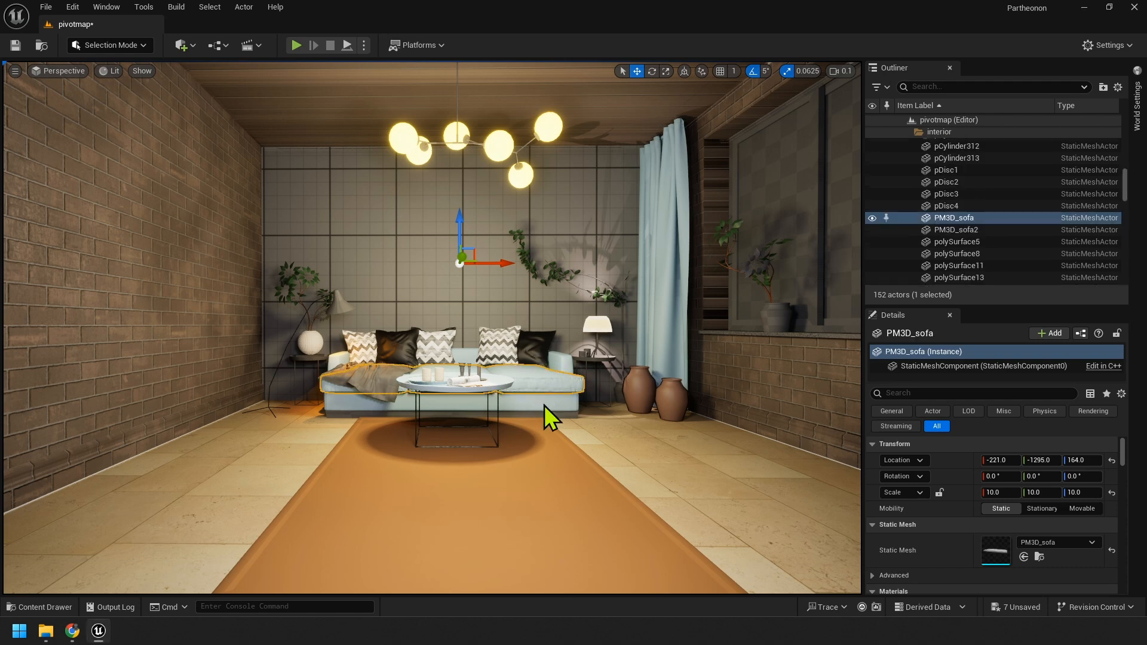
left_click(534, 402, "ctrl")
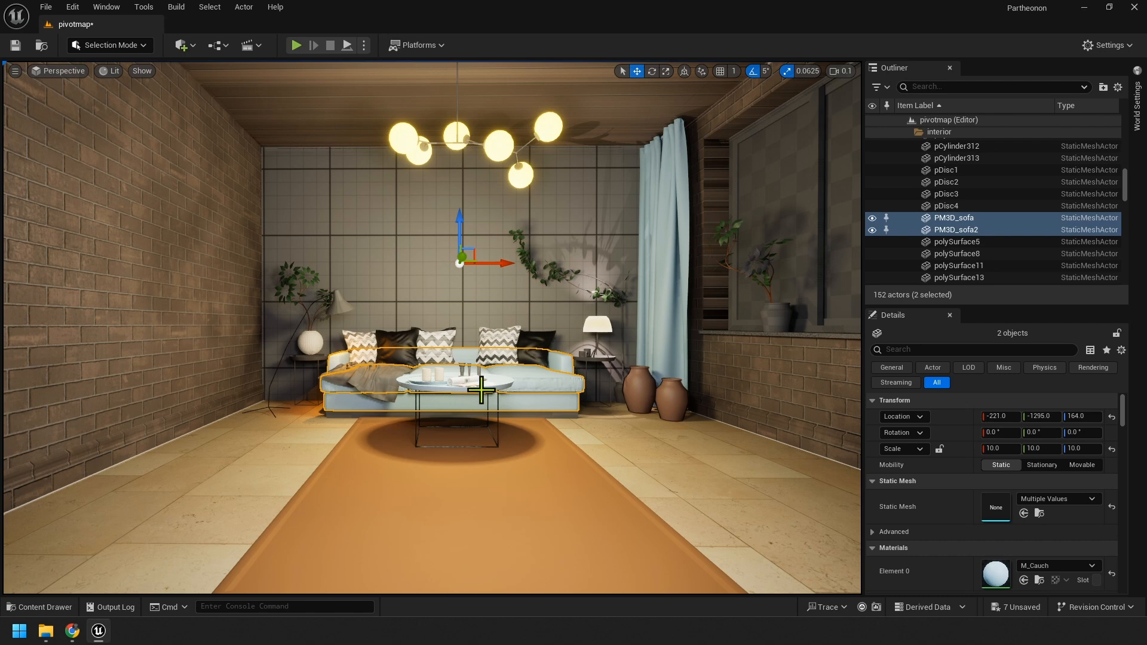
key("ctrl+d")
key("e")
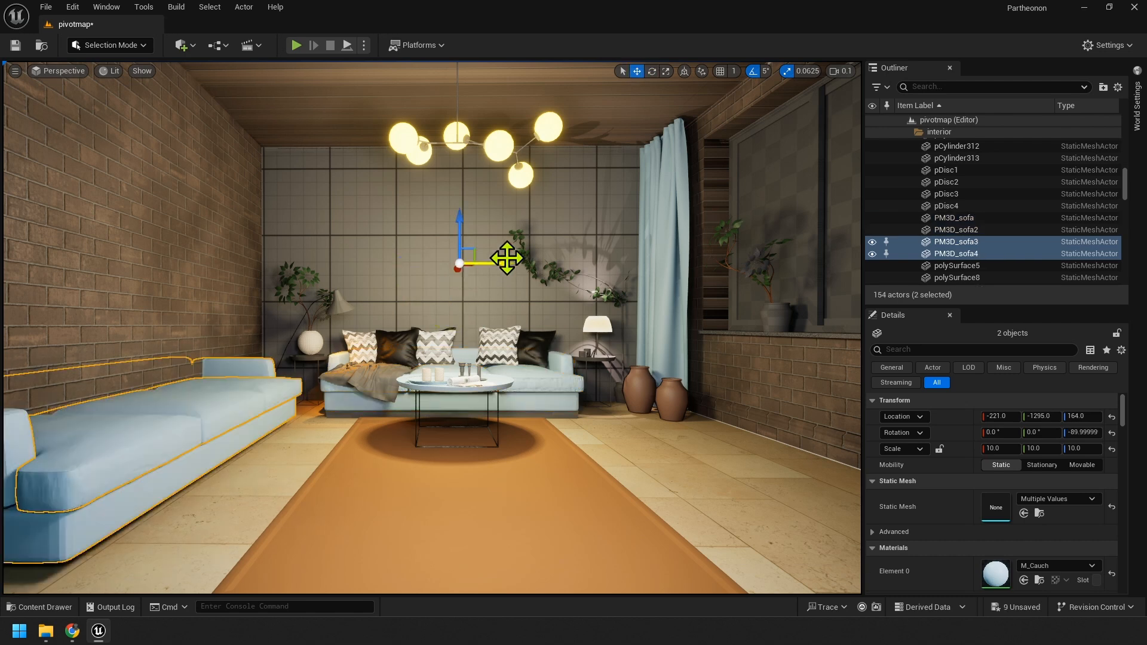
left_click_drag(507, 258, 536, 261)
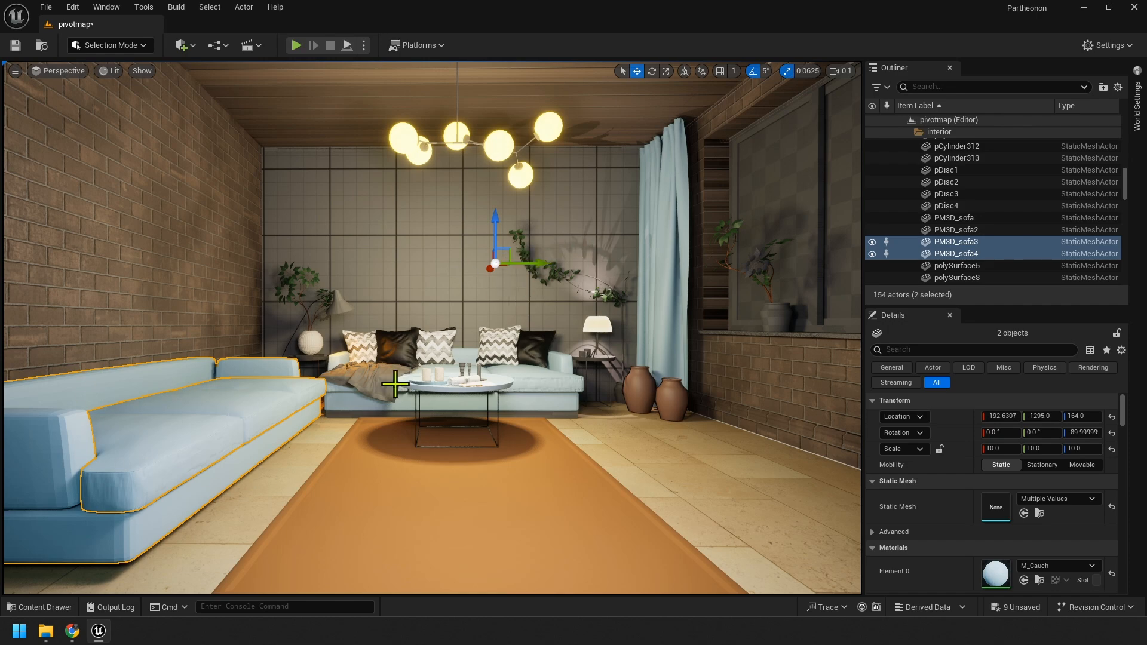
Step: Switch to Modeling Mode and start the Edit Pivot tool on the two duplicated sofa meshes
key("f")
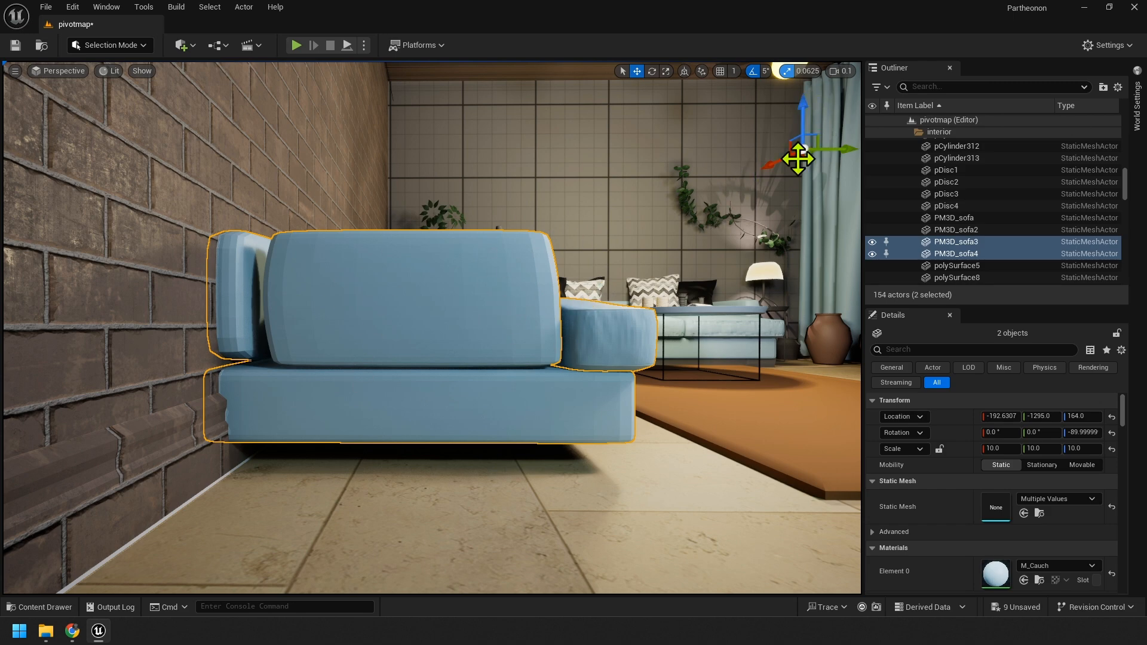
scroll(587, 275, "up", 1)
key("d")
right_click_drag(587, 275, 562, 279)
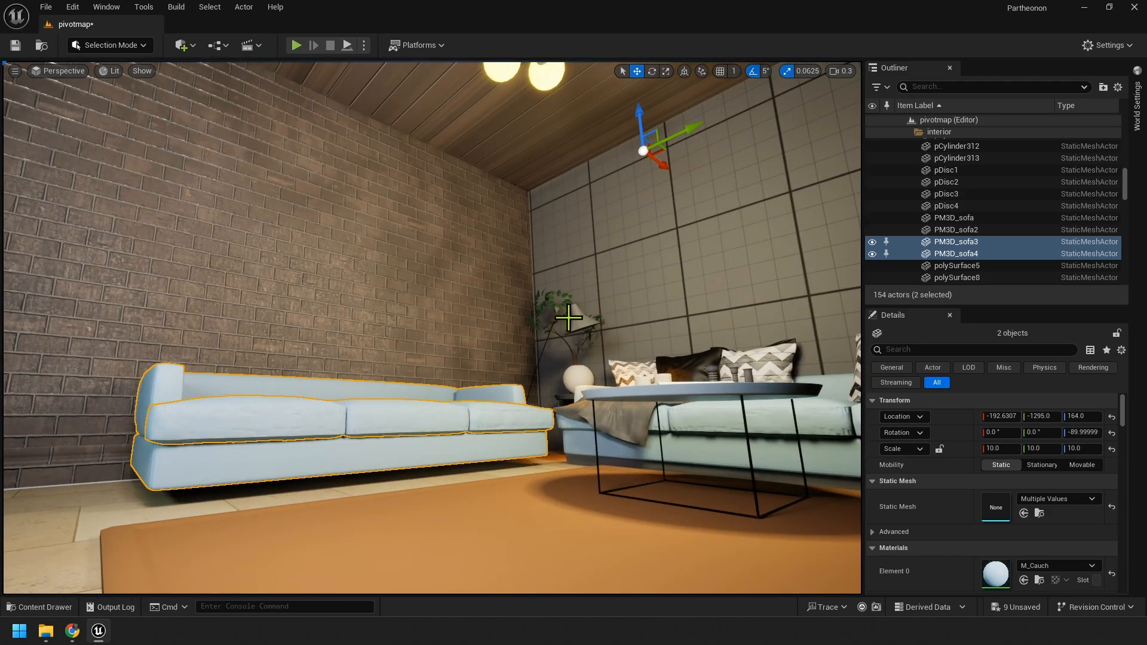
mouse_move(557, 321)
right_mouse_down()
mouse_move(564, 376)
mouse_move(588, 388)
mouse_move(548, 325)
right_mouse_up()
key("s")
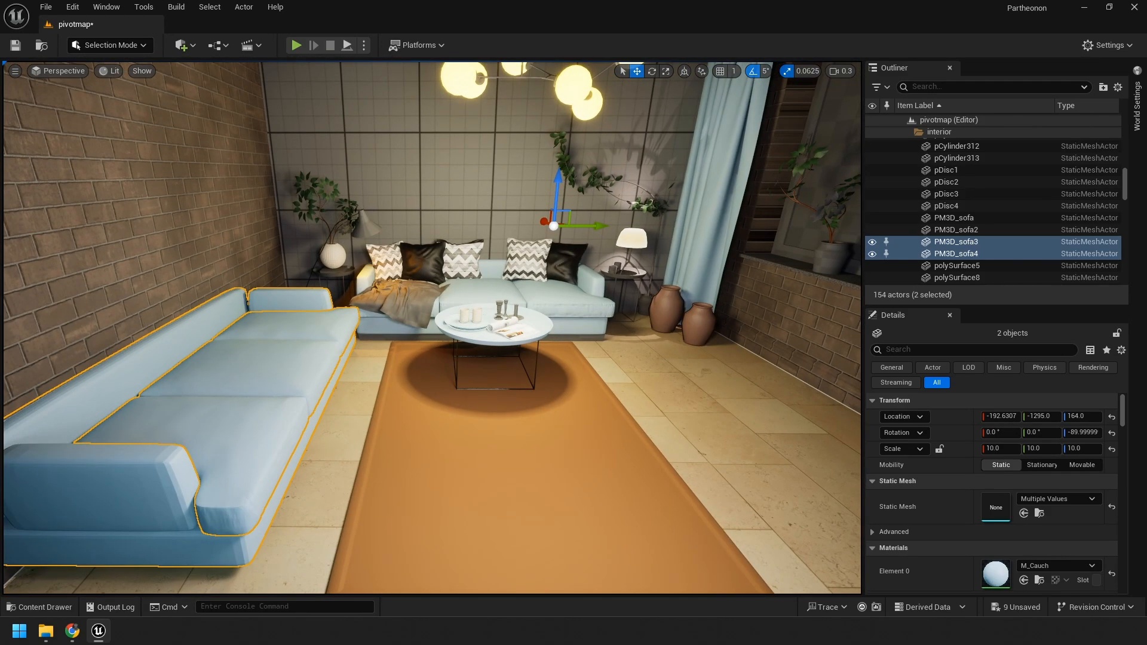
left_click(125, 44)
left_click(121, 118)
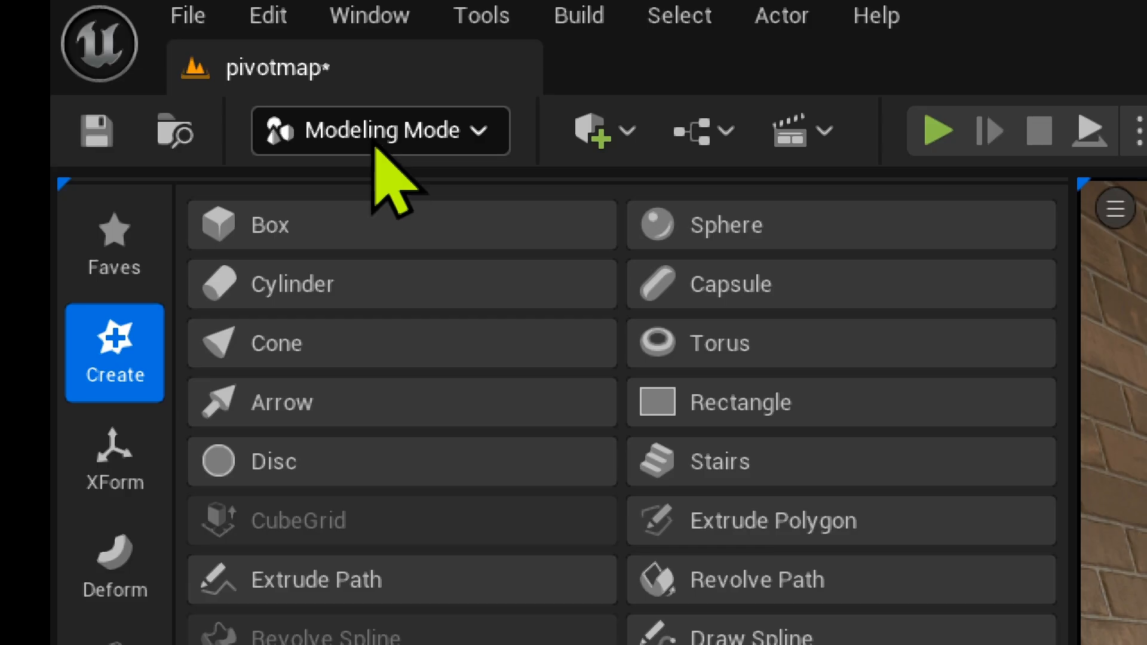
left_click(377, 153)
left_click(127, 472)
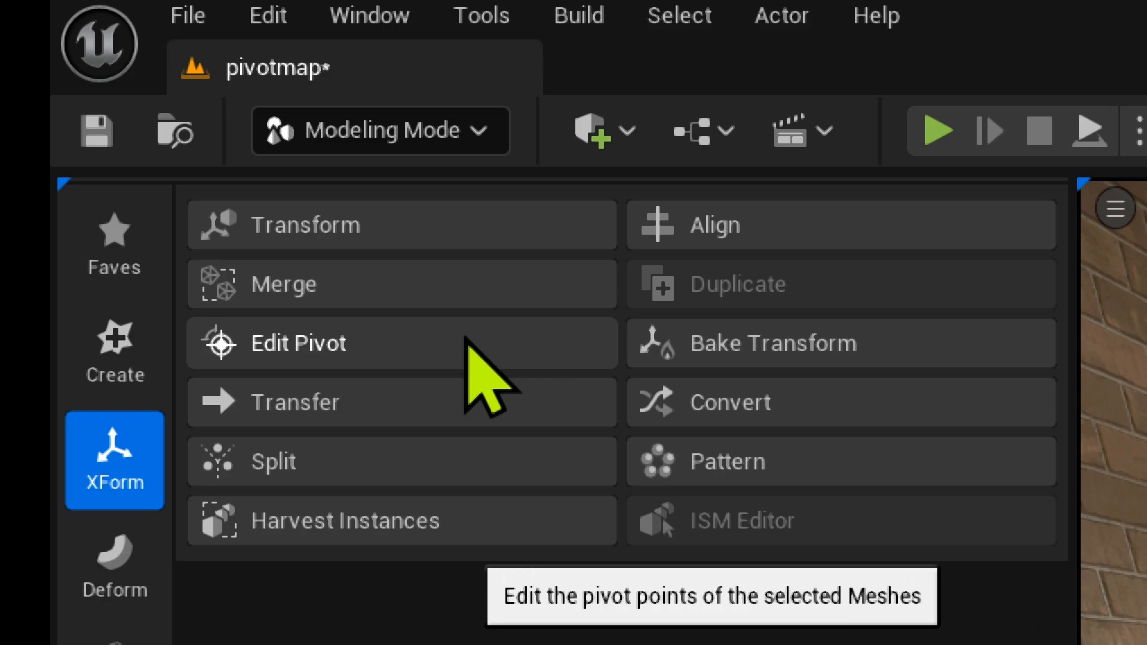
left_click(466, 345)
Step: Set the pivot of both duplicated sofa meshes to the Bottom box position and accept the pivot edit
left_click(123, 226)
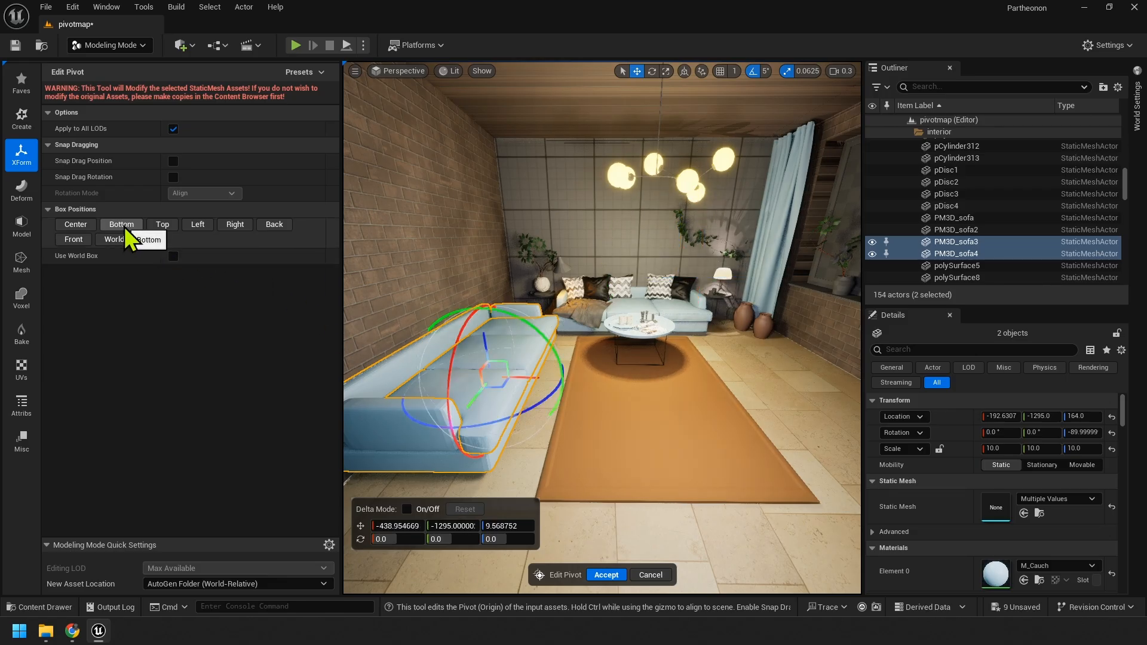
left_click(236, 226)
left_click(88, 225)
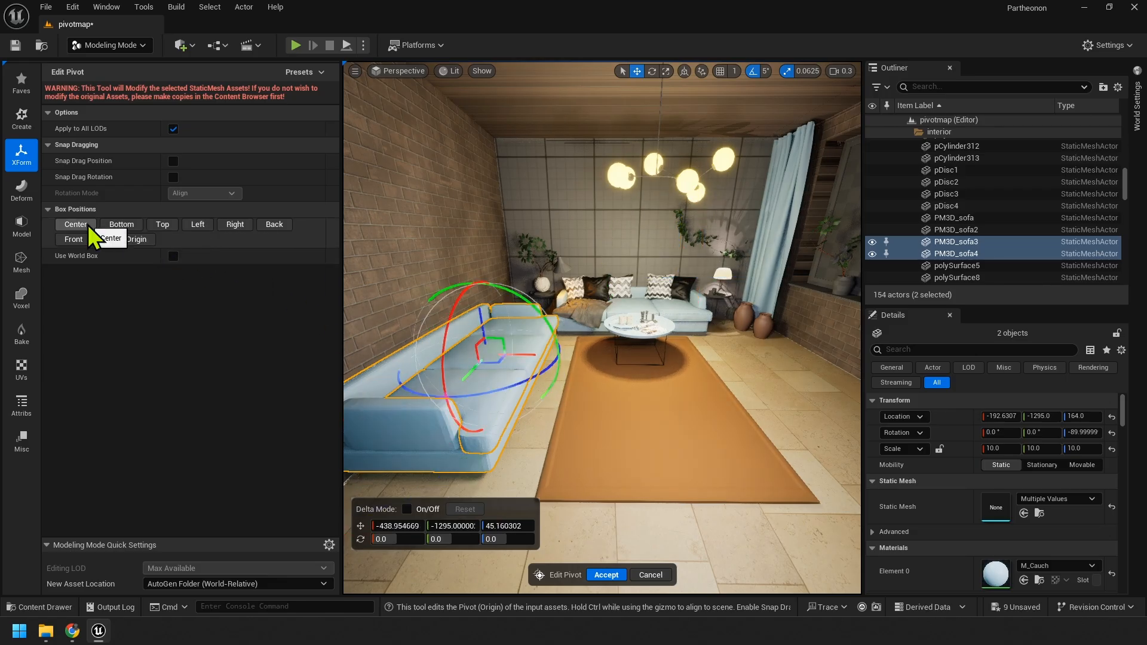
left_click(120, 224)
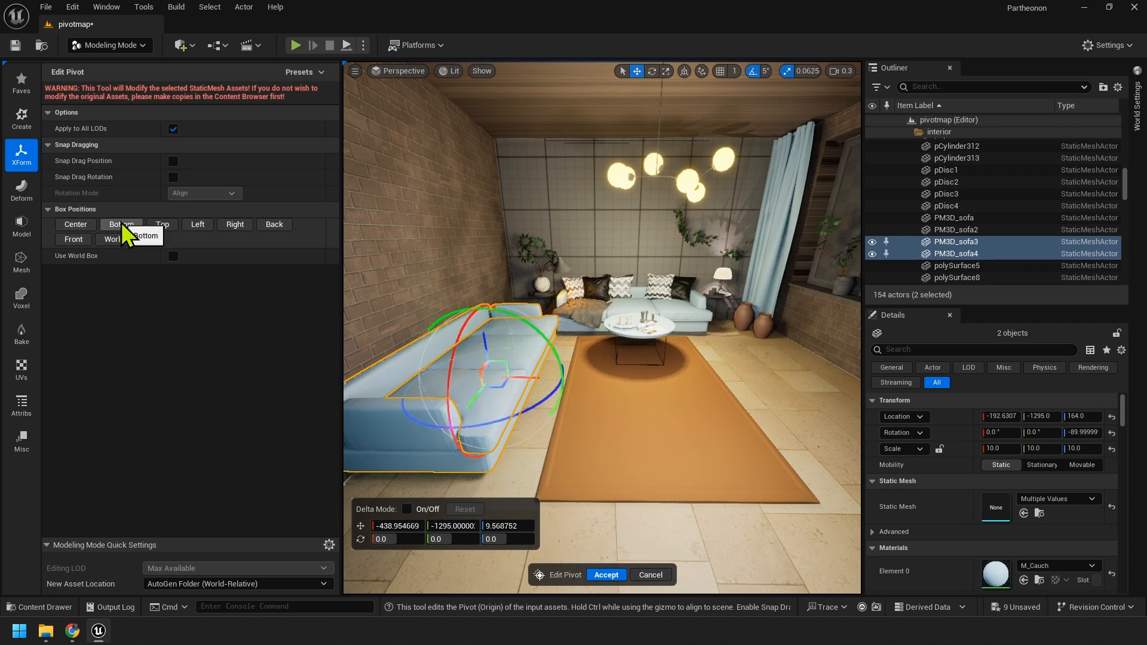
mouse_move(525, 376)
left_mouse_down()
mouse_move(578, 376)
mouse_move(529, 374)
left_mouse_up()
left_click(122, 224)
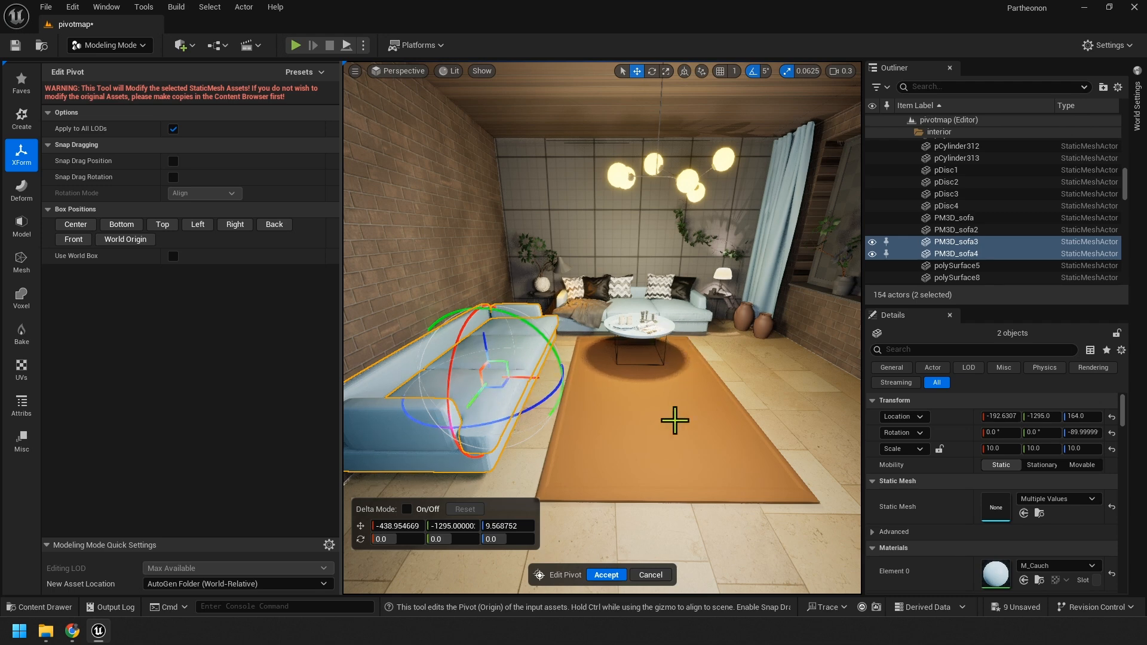
left_click(605, 575)
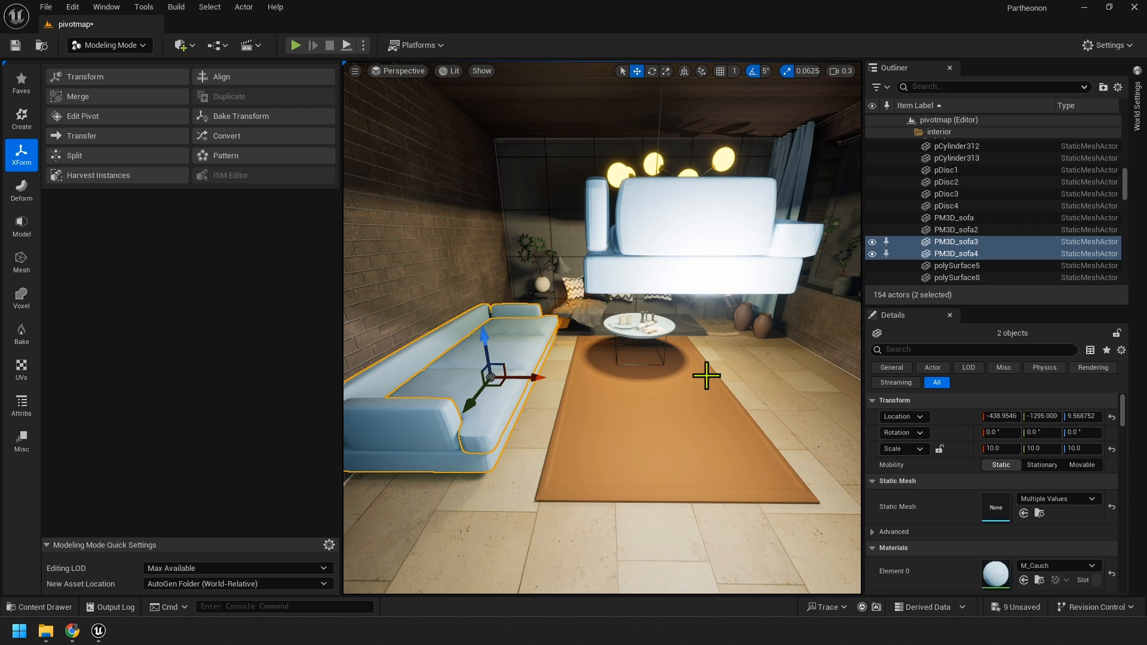
Step: Rotate the displaced original sofa meshes 90° about Z, lower them to Z 7.28 and move them back to Y -1541.87 by the rear wall
left_click(725, 274)
left_click(788, 249, "ctrl")
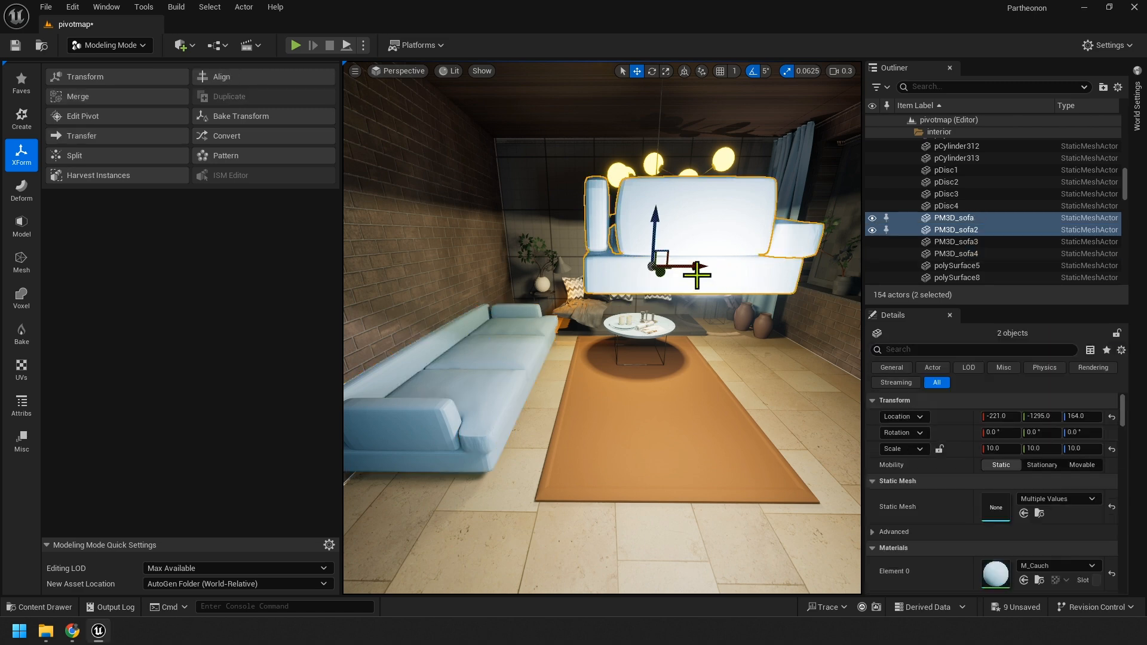
key("e")
left_click_drag(632, 274, 645, 353)
key("w")
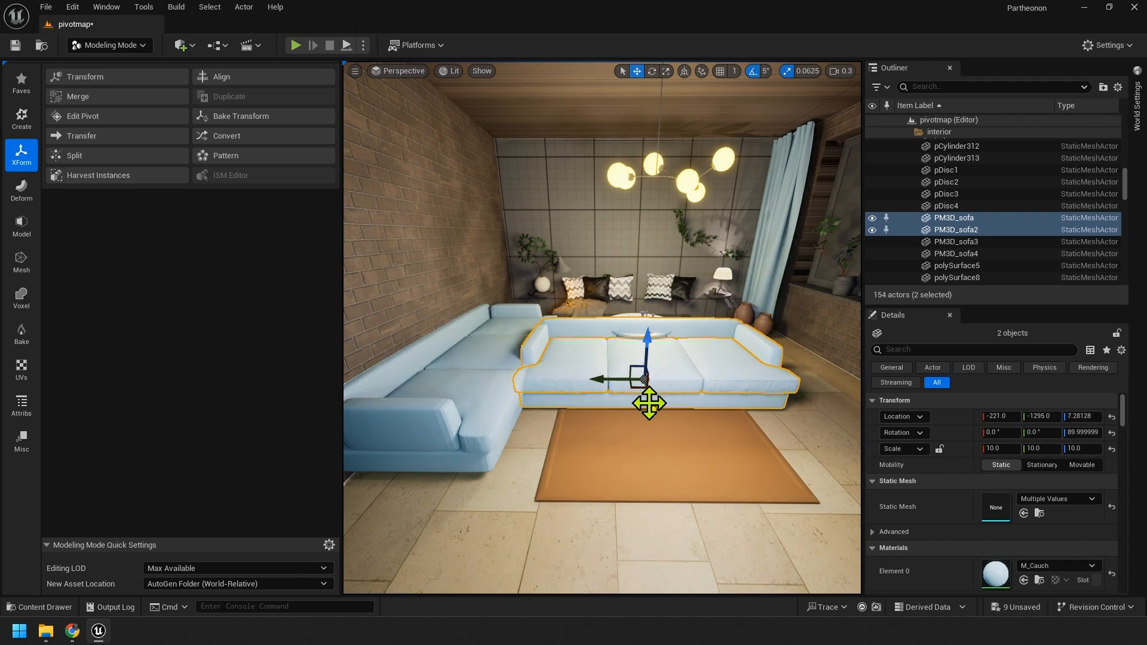
left_click_drag(651, 408, 642, 327)
Step: Check the pivots of both sofas, select the two meshes of the sofa along the brick wall and return to Selection Mode
left_click(472, 358)
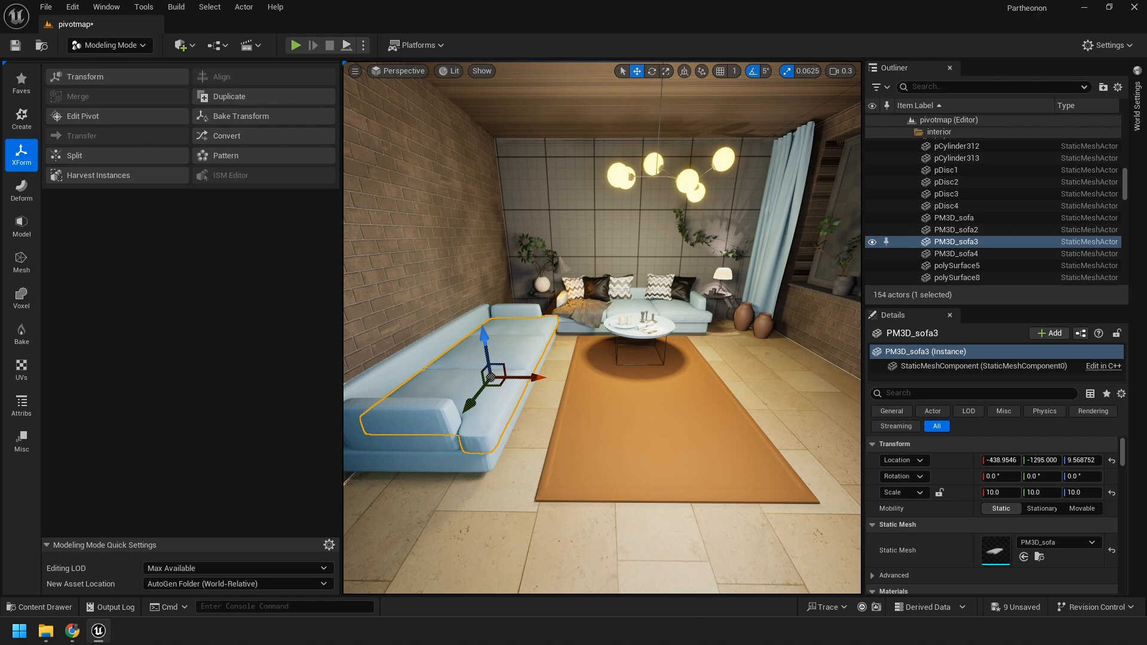
left_click(691, 311)
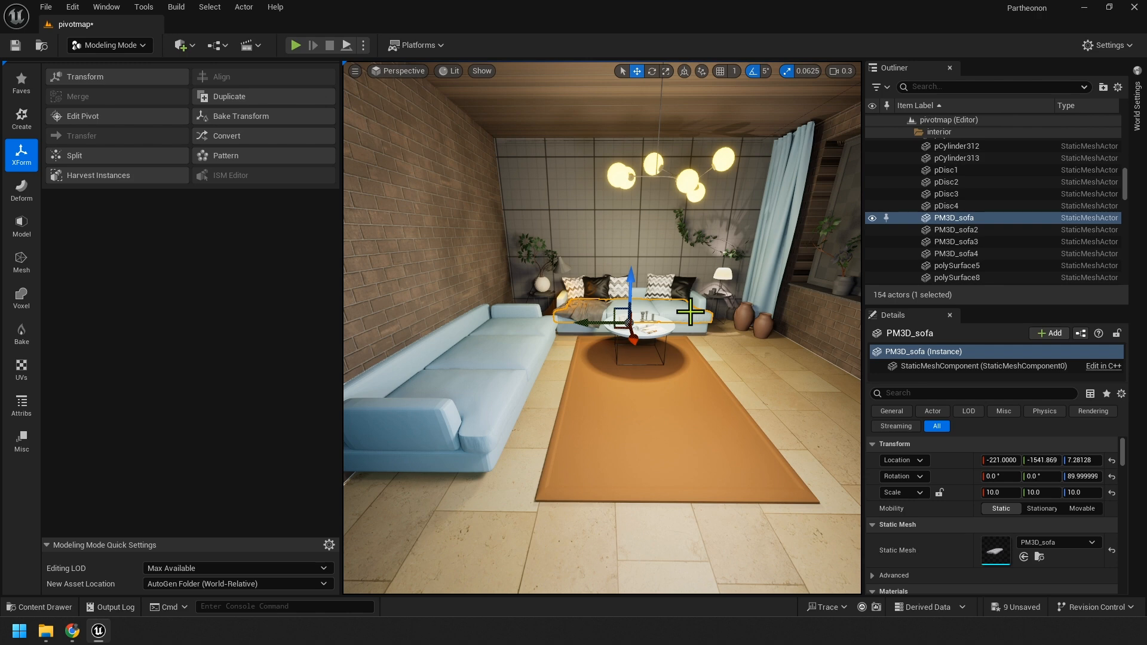
left_click(520, 353)
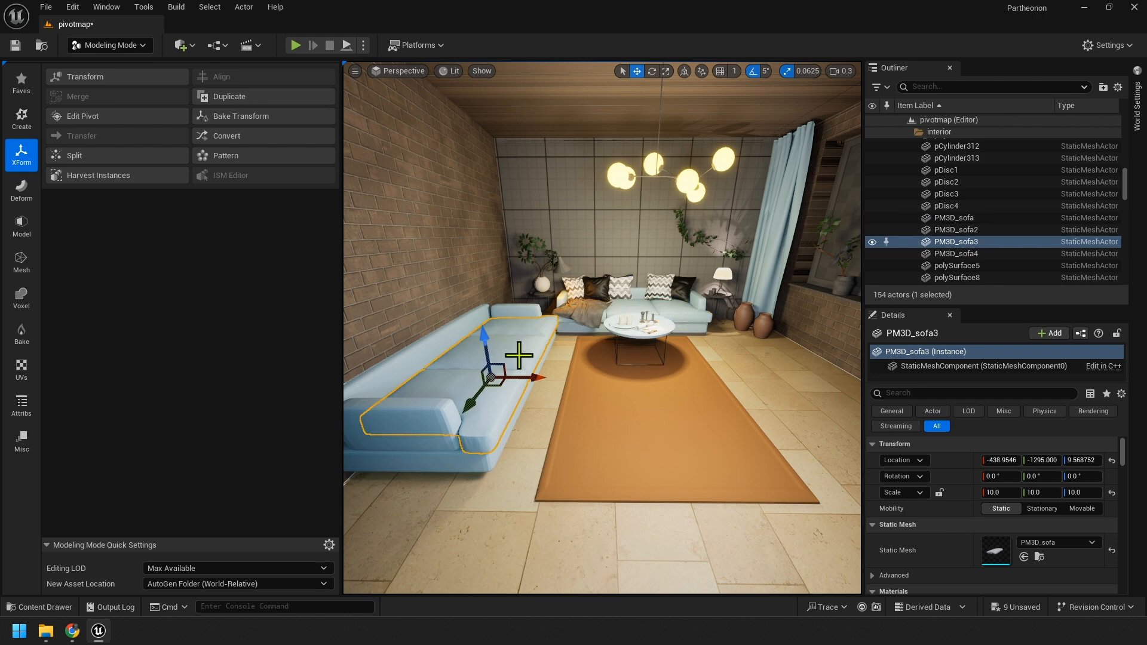
left_click(436, 453, "ctrl")
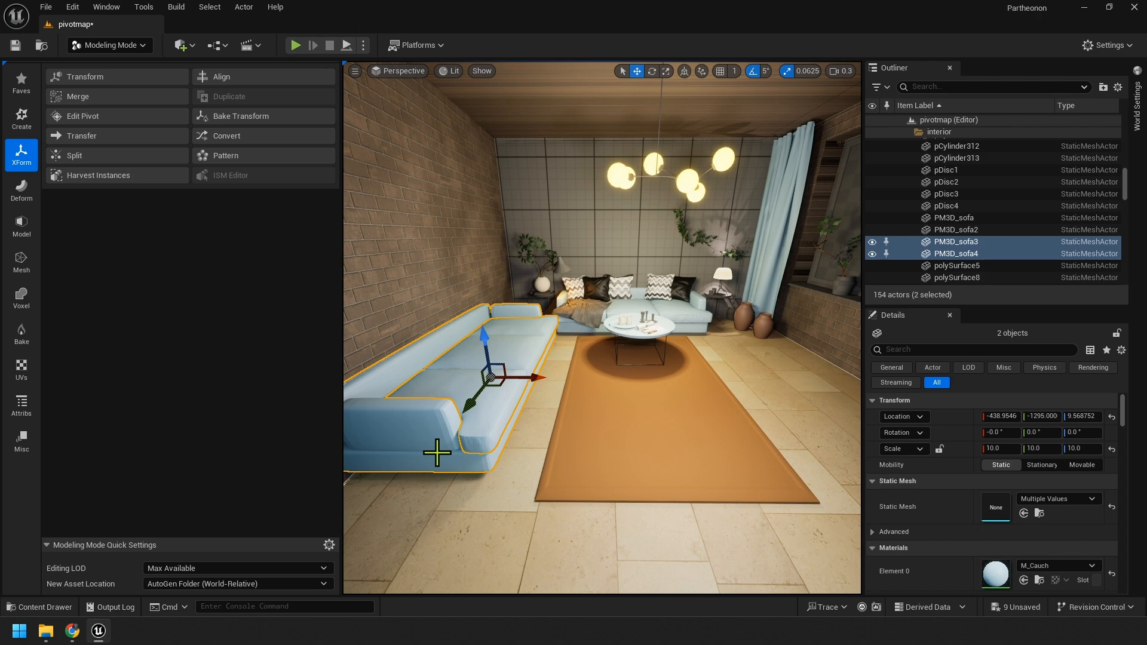
left_click(111, 44)
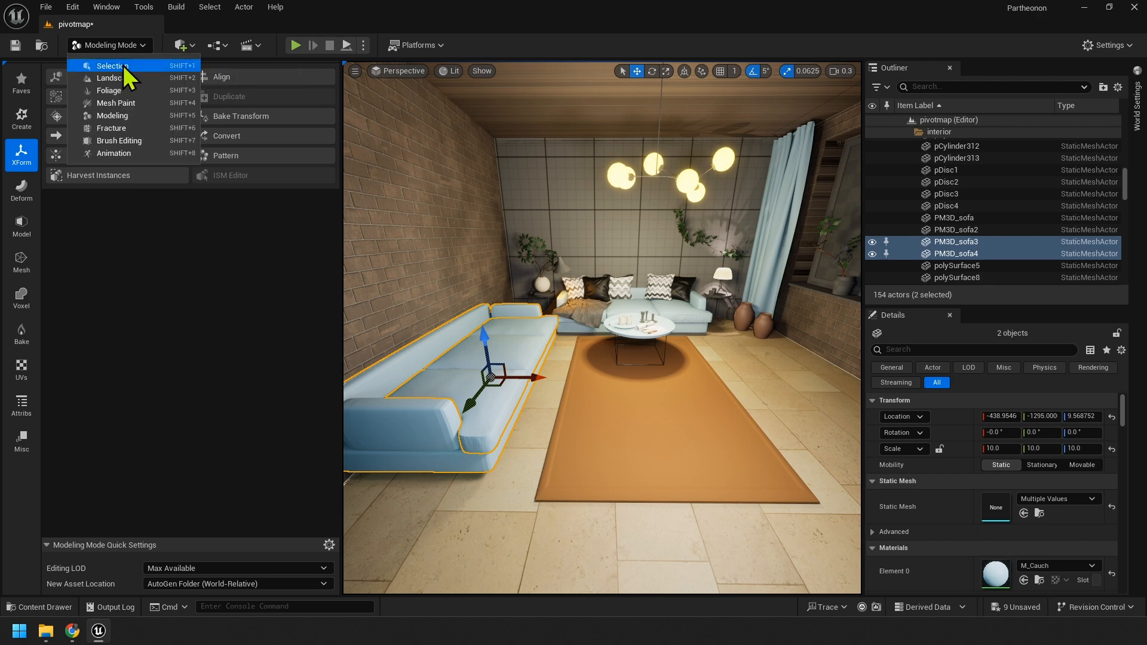
left_click(122, 70)
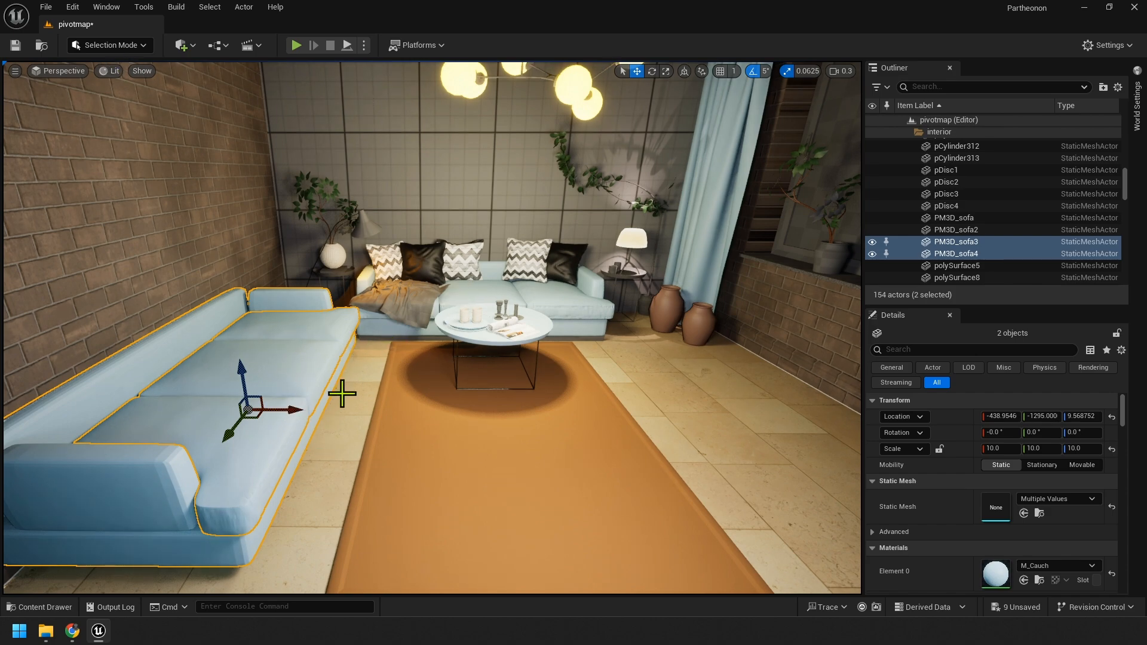
right_click_drag(341, 394, 66, 418)
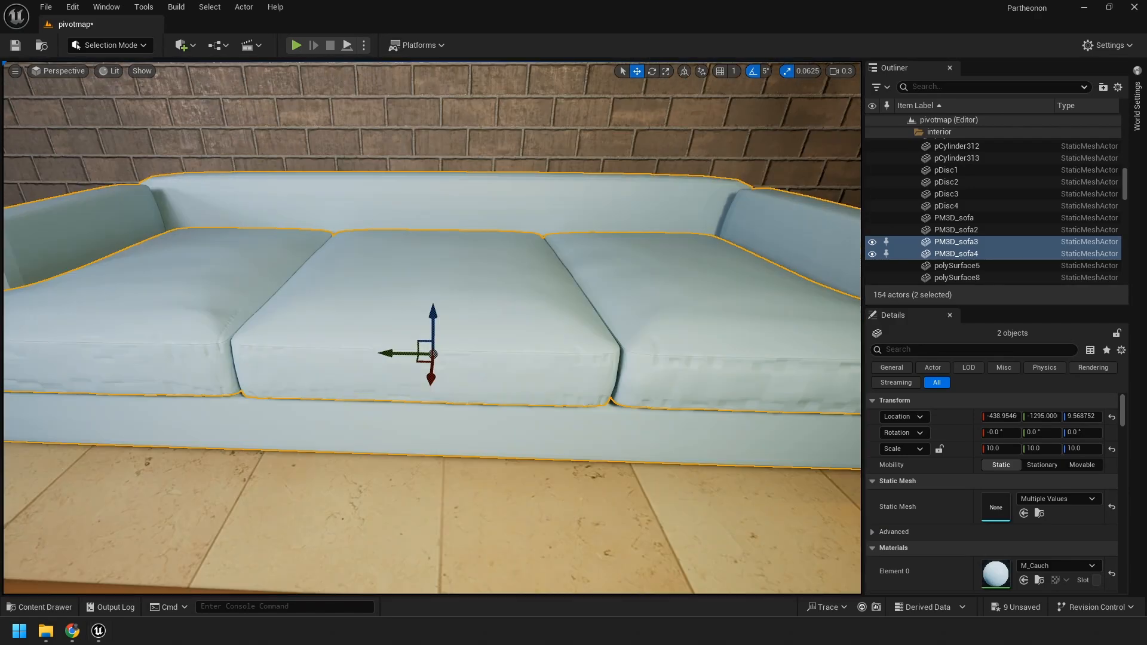
mouse_move(46, 110)
left_mouse_down()
mouse_move(53, 125)
mouse_move(105, 100)
mouse_move(113, 122)
left_mouse_up()
left_click(59, 124)
left_click_drag(123, 111, 170, 121)
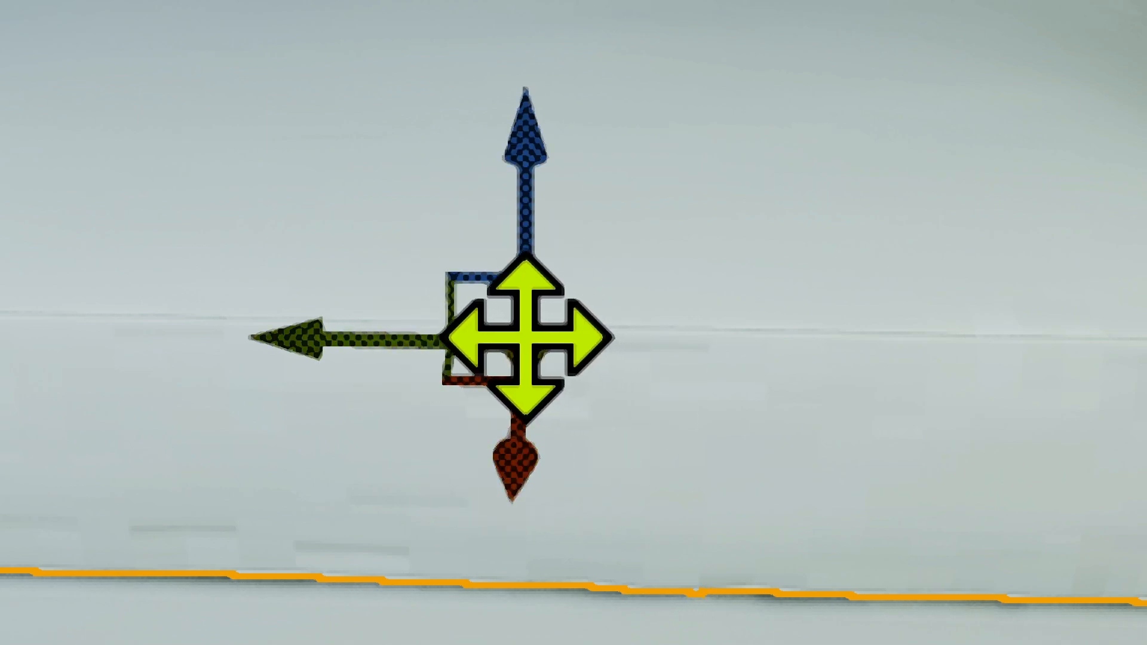
Step: Temporarily move the pivot of the two selected sofa meshes onto the front of the left seat cushion
left_click_drag(526, 337, 522, 448)
middle_click_drag(521, 448, 510, 398)
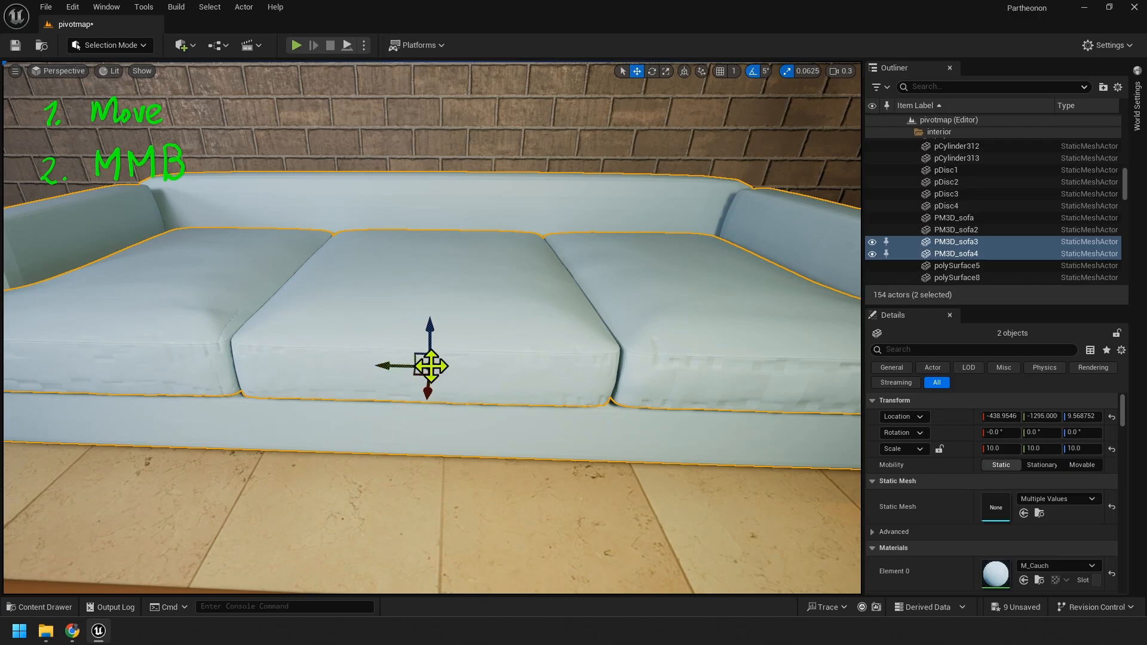
middle_click_drag(428, 366, 211, 358)
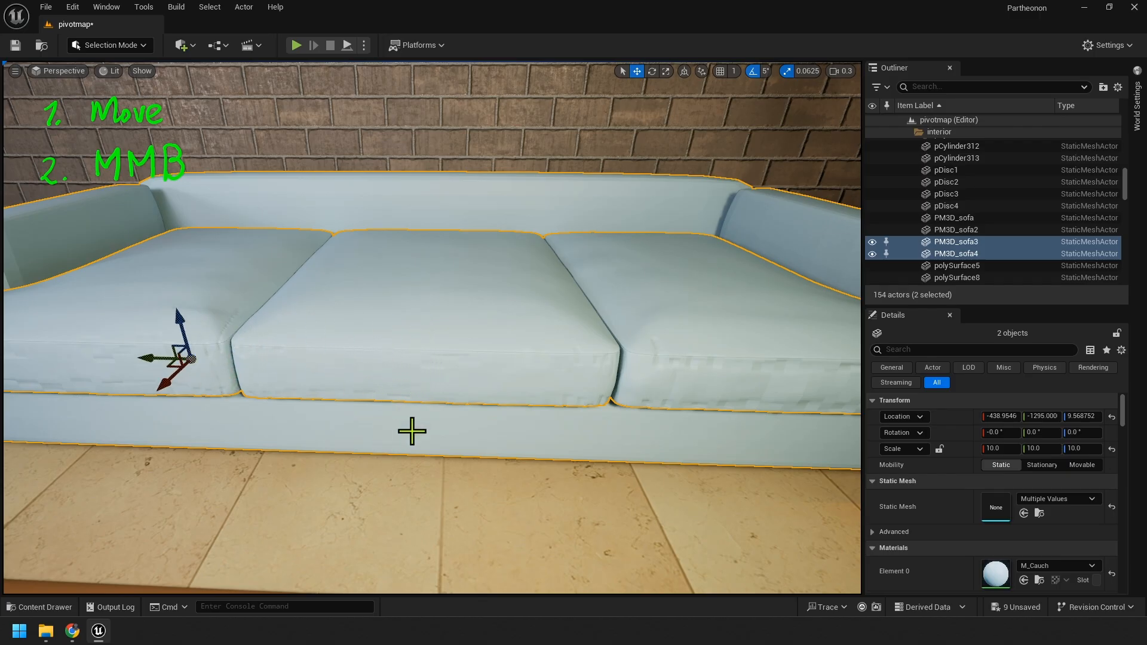
Step: Select only the seat cushion mesh of the sofa along the brick wall and temporarily lower its pivot on the middle cushion's front
left_click(415, 496)
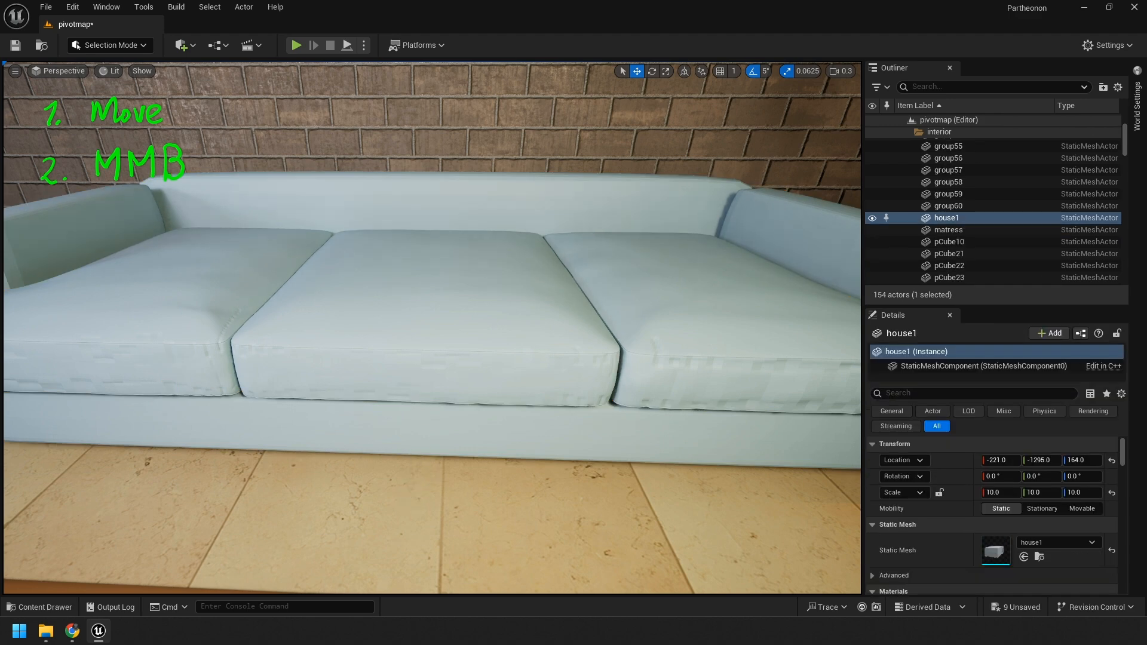
left_click(410, 380)
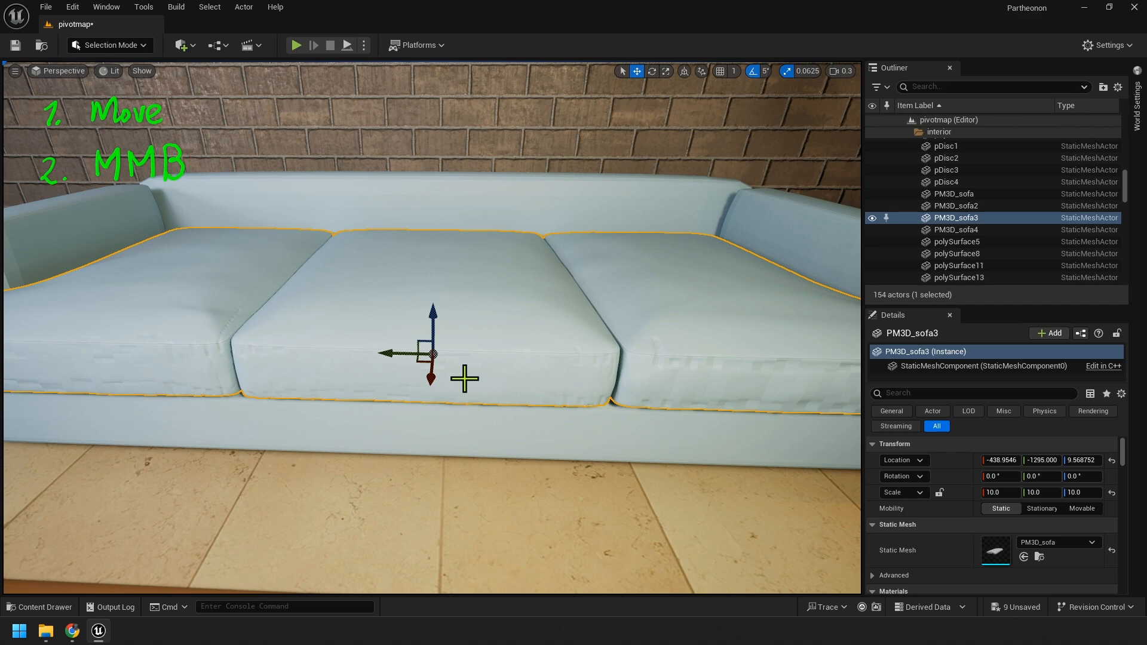
middle_click_drag(465, 378, 435, 339)
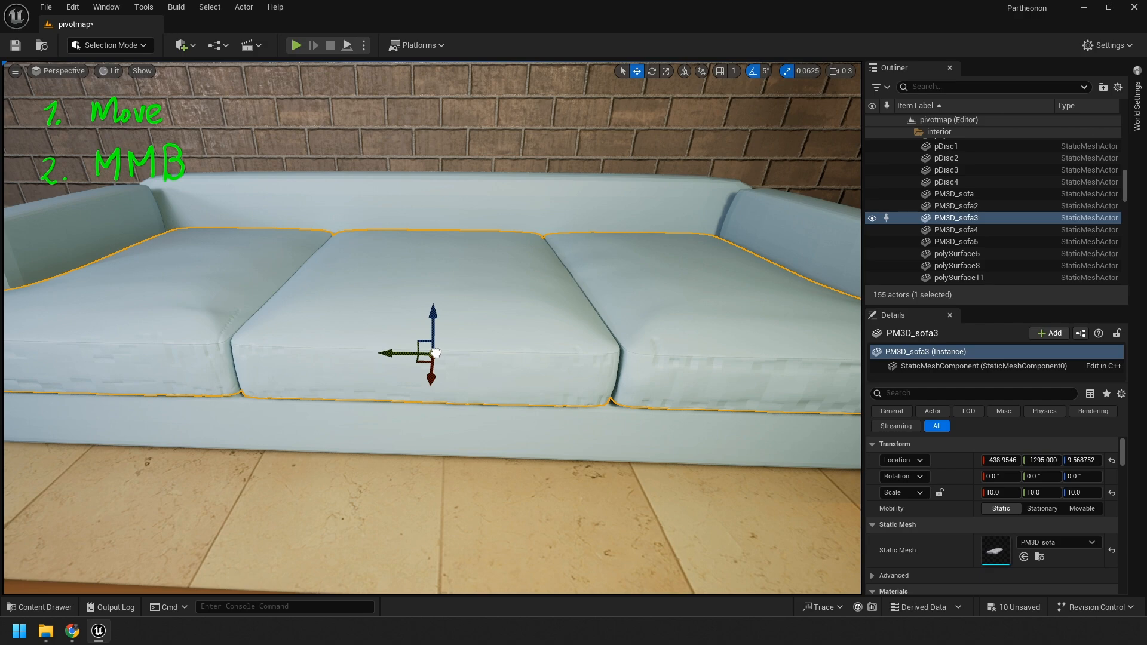
middle_click_drag(435, 352, 432, 380)
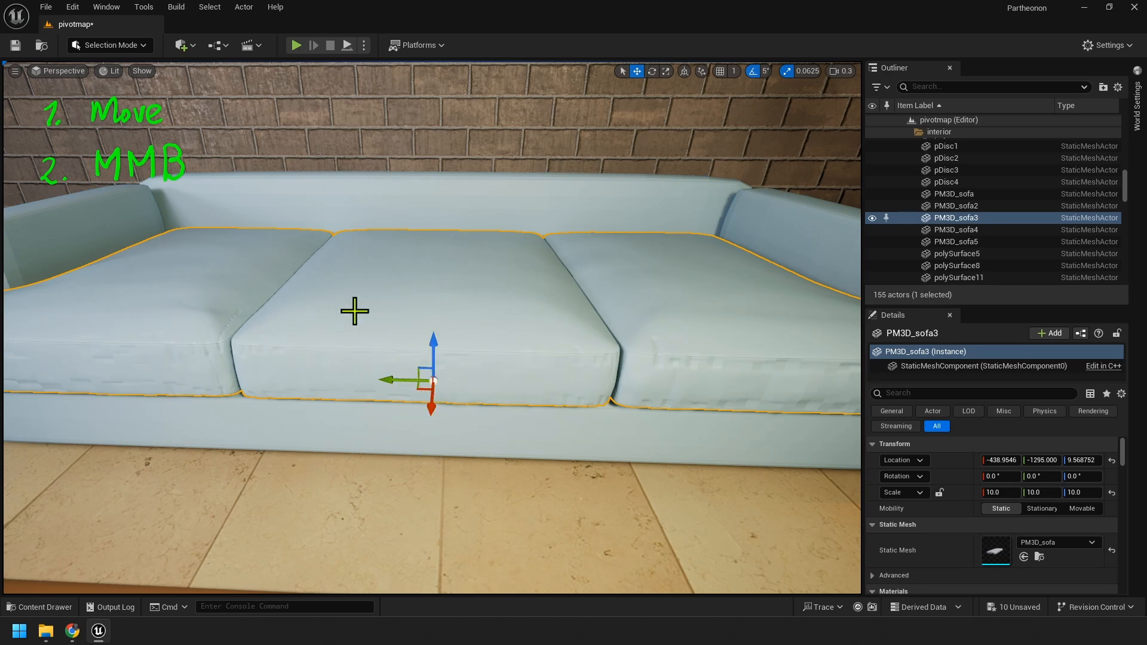
mouse_move(46, 225)
left_mouse_down()
mouse_move(44, 249)
mouse_move(120, 249)
mouse_move(122, 233)
mouse_move(133, 248)
left_mouse_up()
left_click_drag(145, 220, 153, 244)
left_click_drag(138, 228, 154, 226)
left_click_drag(51, 292, 65, 307)
left_click_drag(59, 293, 58, 317)
left_click_drag(119, 292, 143, 298)
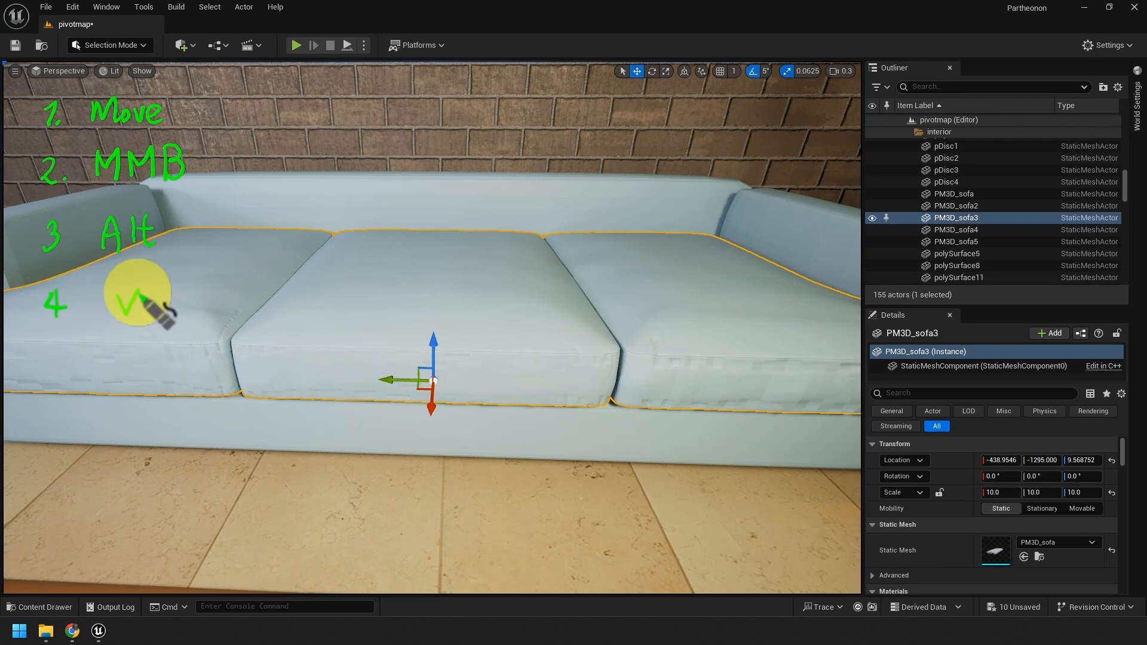
left_click(184, 220)
left_click(184, 235)
mouse_move(226, 215)
left_mouse_down()
mouse_move(228, 237)
mouse_move(257, 237)
mouse_move(254, 261)
left_mouse_up()
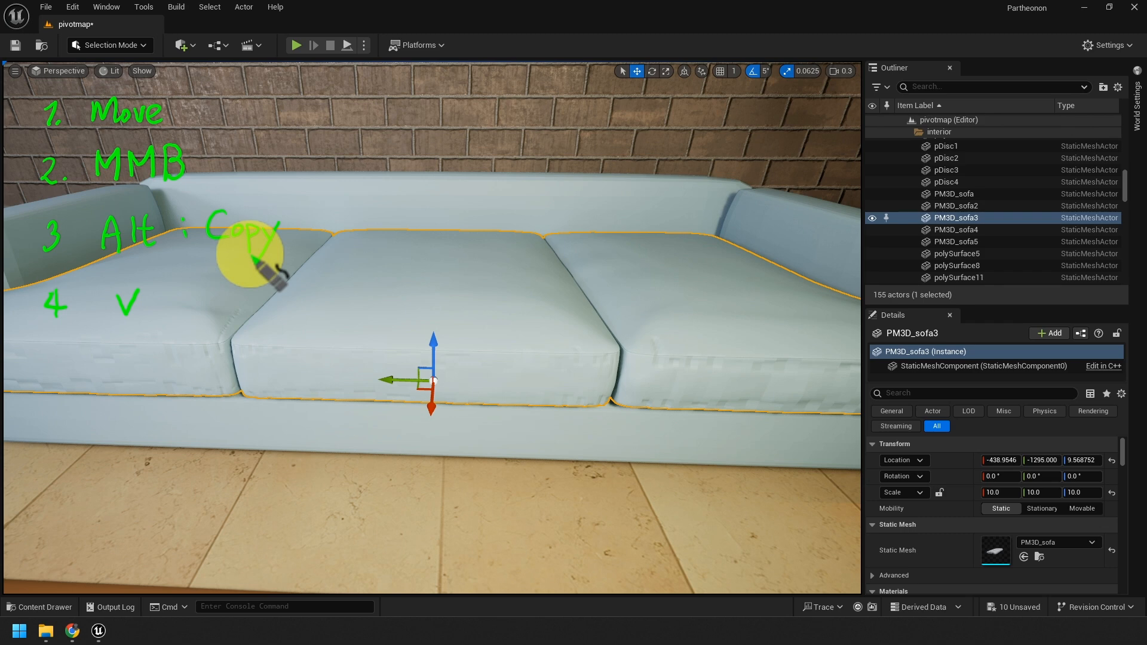
left_click(175, 292)
left_click(176, 308)
mouse_move(197, 285)
left_mouse_down()
mouse_move(207, 308)
mouse_move(214, 283)
left_mouse_up()
left_click_drag(216, 301, 228, 307)
left_click_drag(231, 294, 240, 293)
mouse_move(248, 284)
left_mouse_down()
mouse_move(250, 307)
mouse_move(261, 307)
left_mouse_up()
mouse_move(316, 277)
left_mouse_down()
mouse_move(299, 306)
mouse_move(344, 305)
left_mouse_up()
mouse_move(357, 292)
left_mouse_down()
mouse_move(364, 307)
mouse_move(353, 311)
left_mouse_up()
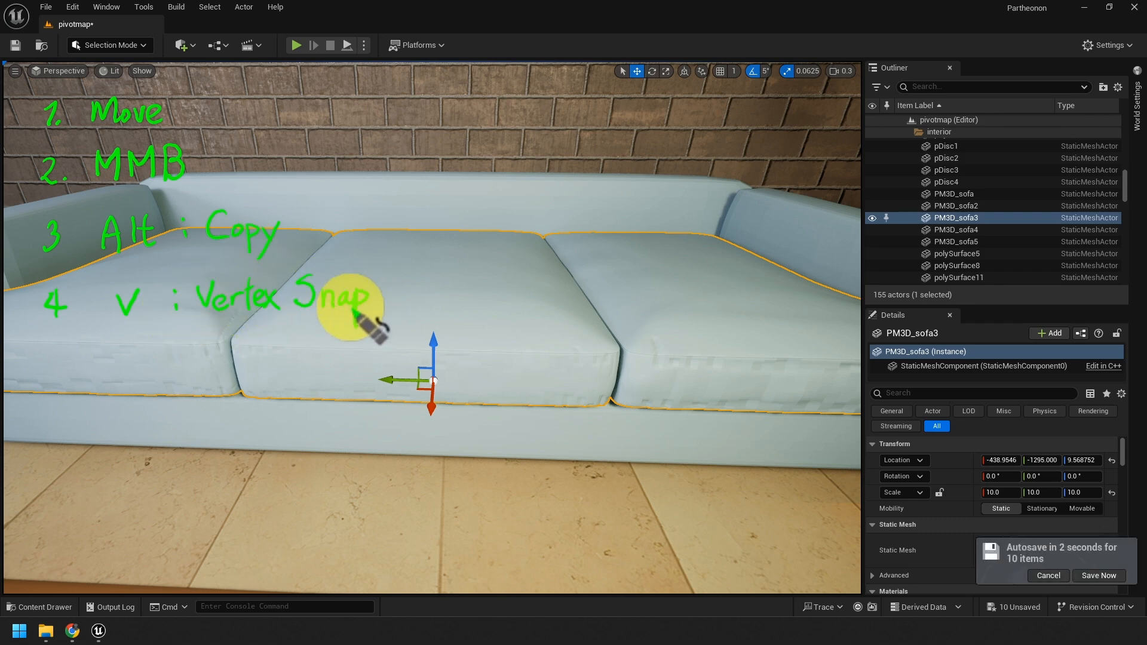
left_click_drag(99, 263, 292, 263)
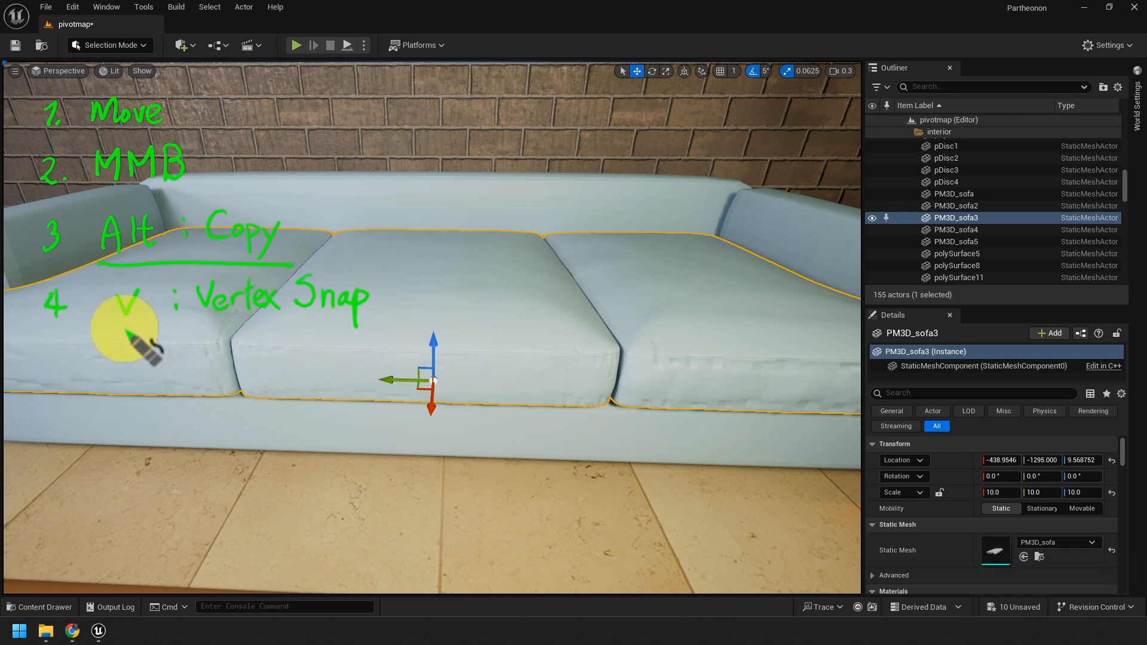
left_click_drag(121, 323, 349, 314)
mouse_move(190, 363)
left_mouse_down()
mouse_move(226, 366)
mouse_move(251, 353)
mouse_move(233, 371)
left_mouse_up()
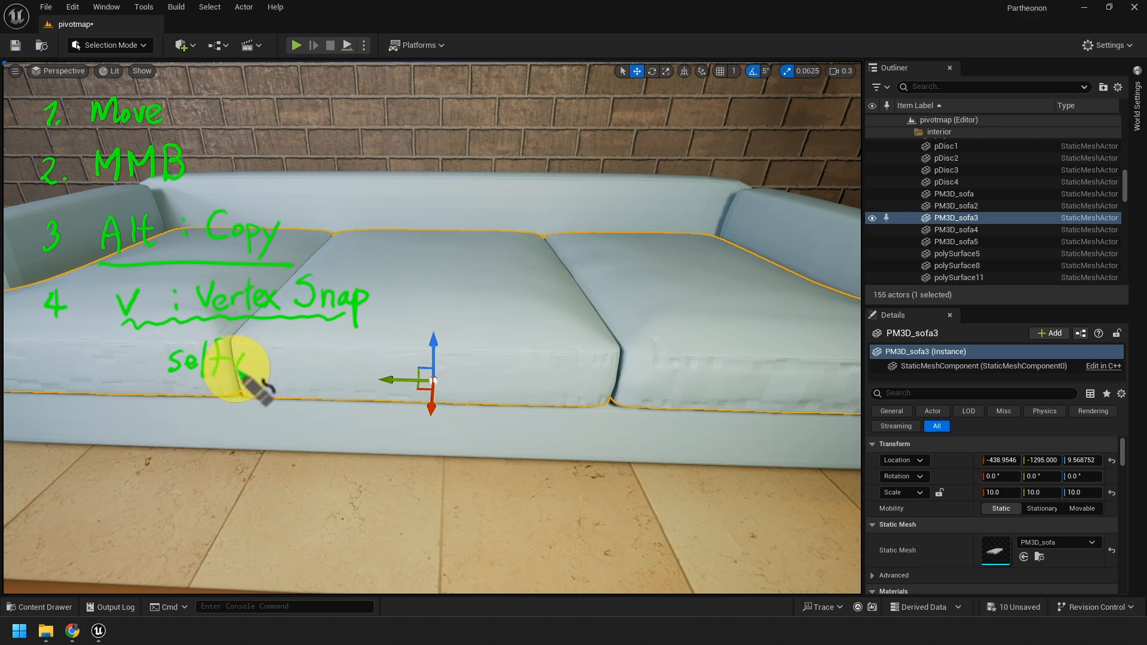
left_click_drag(176, 405, 235, 412)
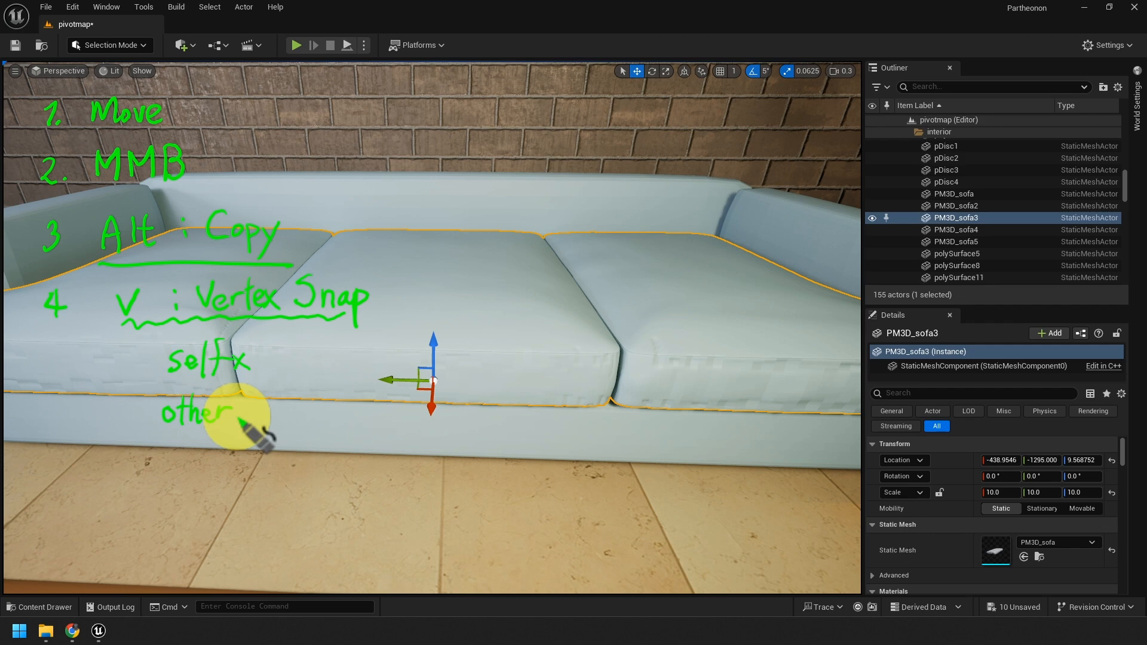
mouse_move(468, 197)
left_mouse_down()
mouse_move(464, 261)
mouse_move(552, 261)
mouse_move(558, 195)
mouse_move(554, 258)
left_mouse_up()
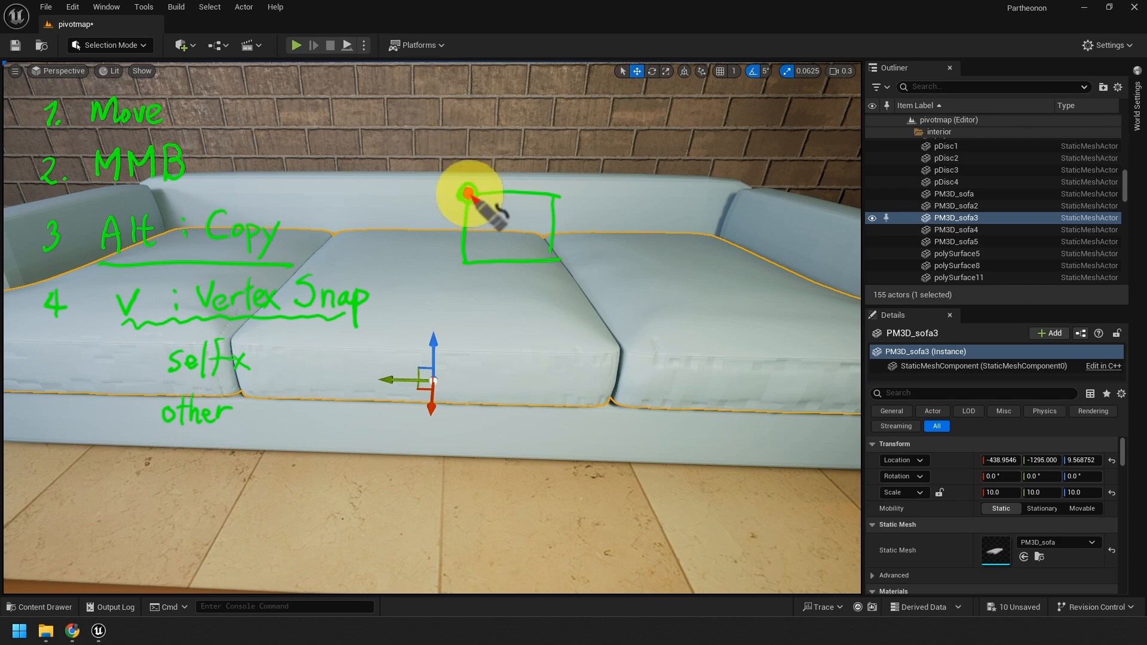
mouse_move(467, 193)
left_mouse_down()
mouse_move(470, 262)
mouse_move(558, 259)
left_mouse_up()
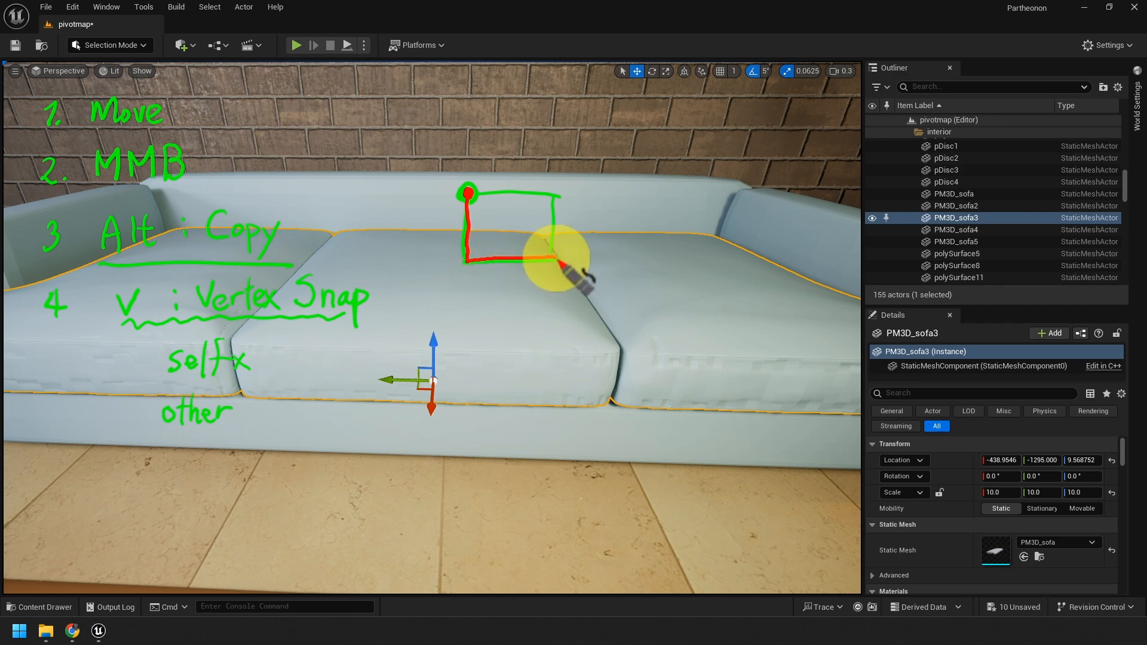
mouse_move(487, 202)
left_mouse_down()
mouse_move(559, 194)
mouse_move(545, 265)
left_mouse_up()
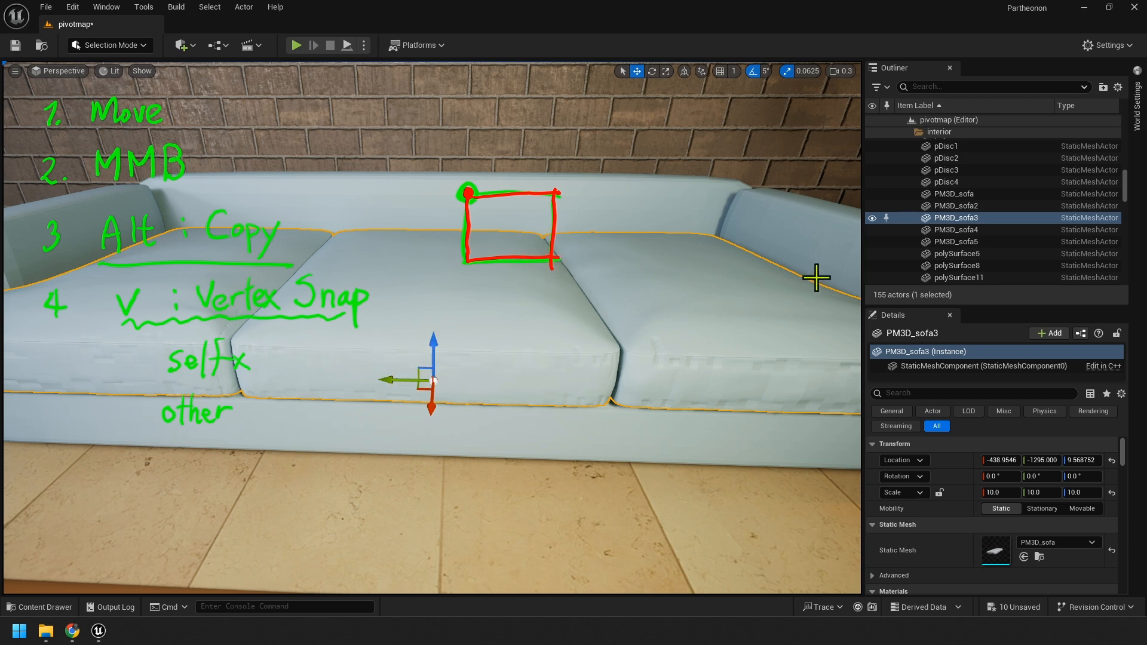
left_click(629, 327)
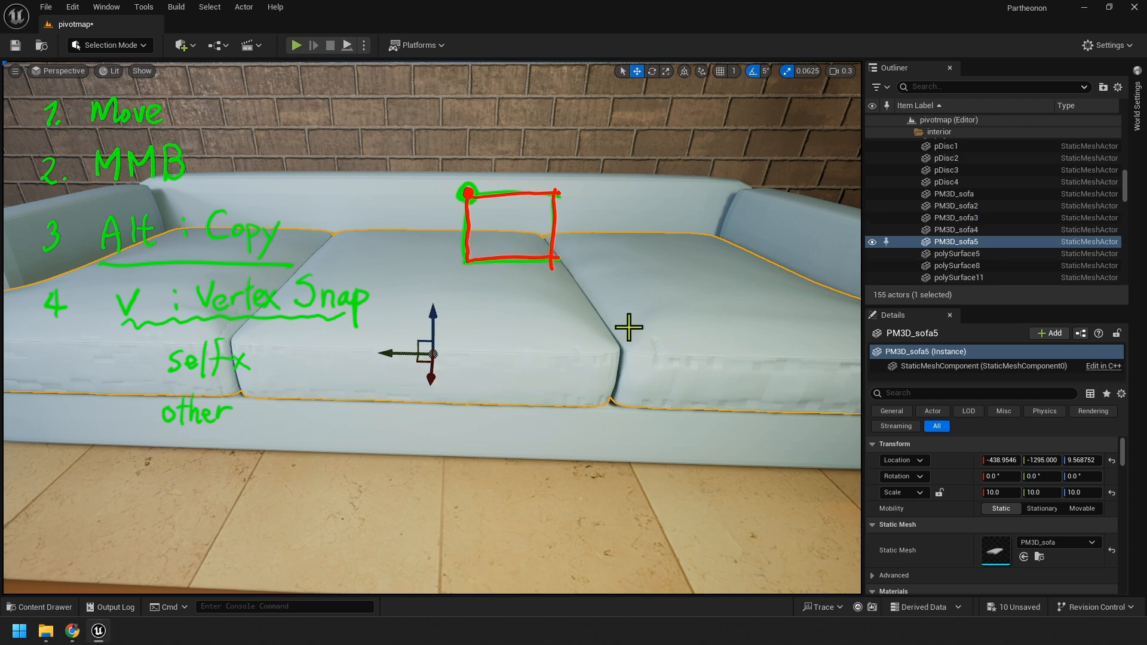
left_click_drag(391, 352, 685, 375)
key("ctrl+z")
Step: Reselect the PM3D_sofa3 cushion mesh and try to move its temporary pivot down the middle cushion's front with vertex snapping
left_click(970, 217)
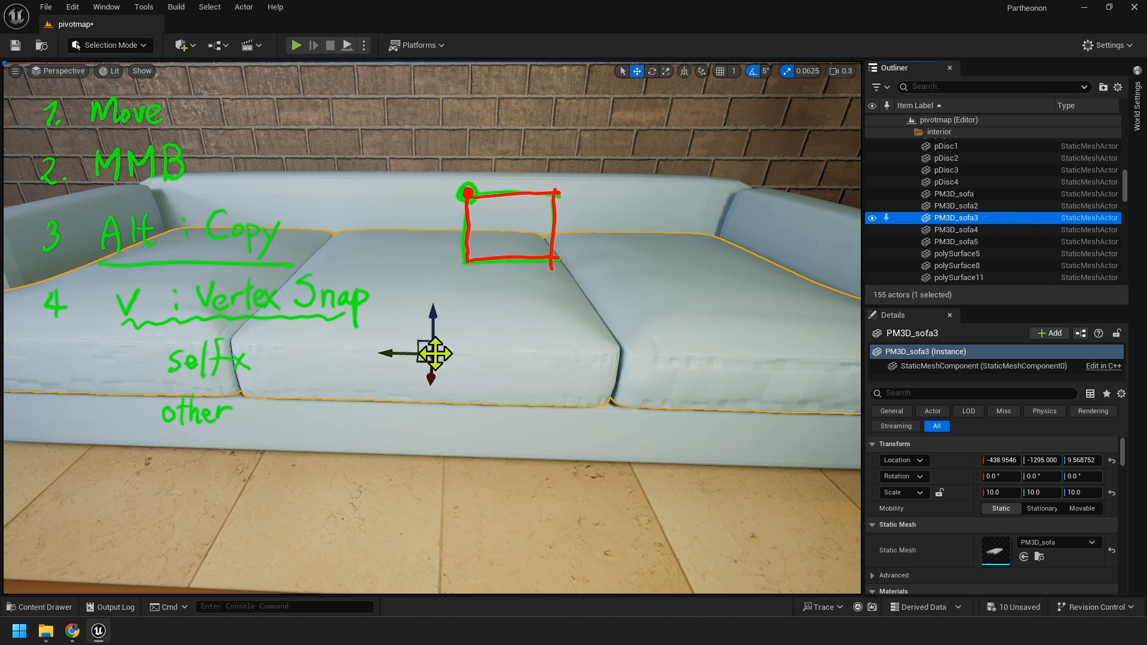
mouse_move(435, 353)
middle_mouse_down()
mouse_move(431, 389)
mouse_move(433, 376)
middle_mouse_up()
key("v")
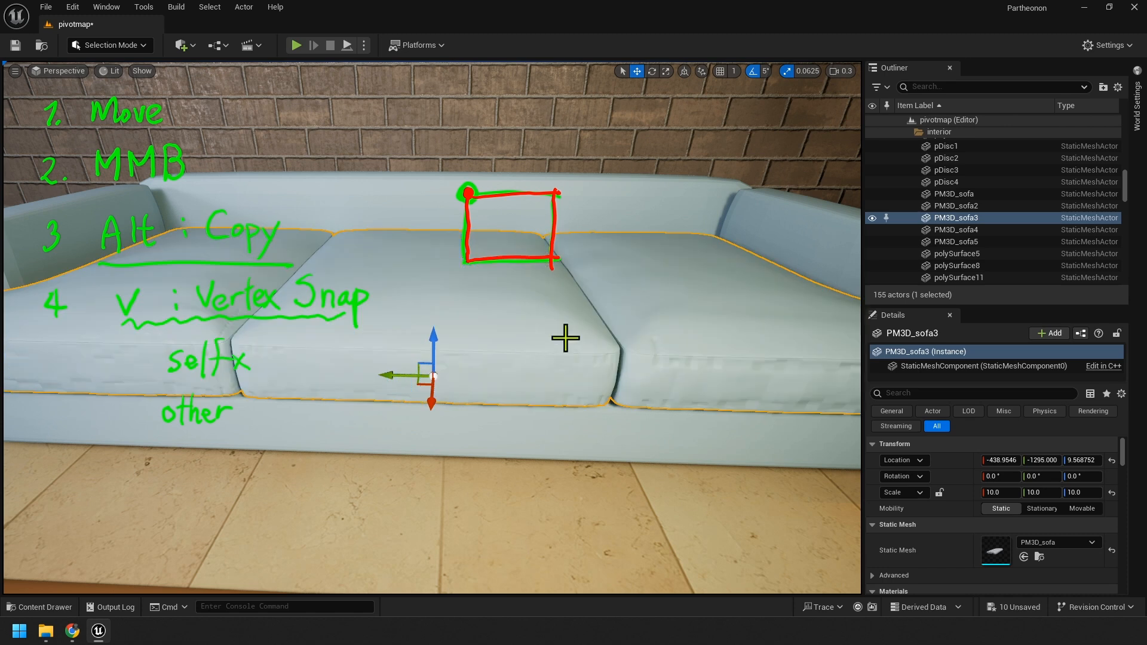
right_click(431, 375)
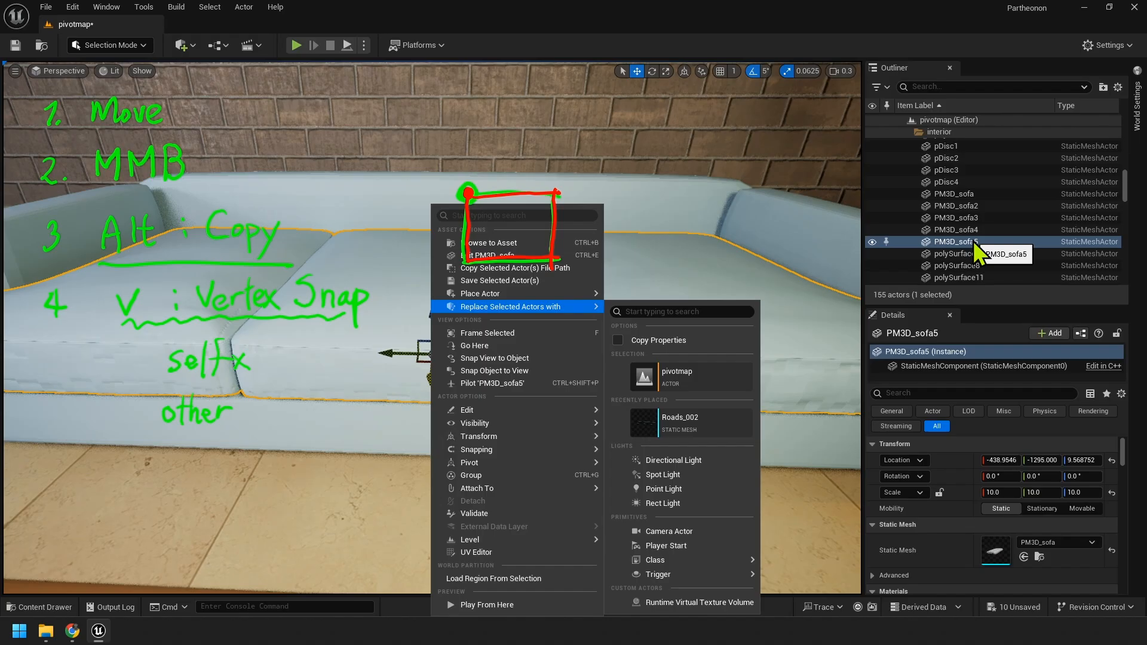
Step: Select PM3D_sofa3, snap its pivot to the lower front edge of the middle cushion and set that point as its pivot offset
left_click(968, 245)
left_click(943, 220)
left_click_drag(500, 350, 627, 370, "alt")
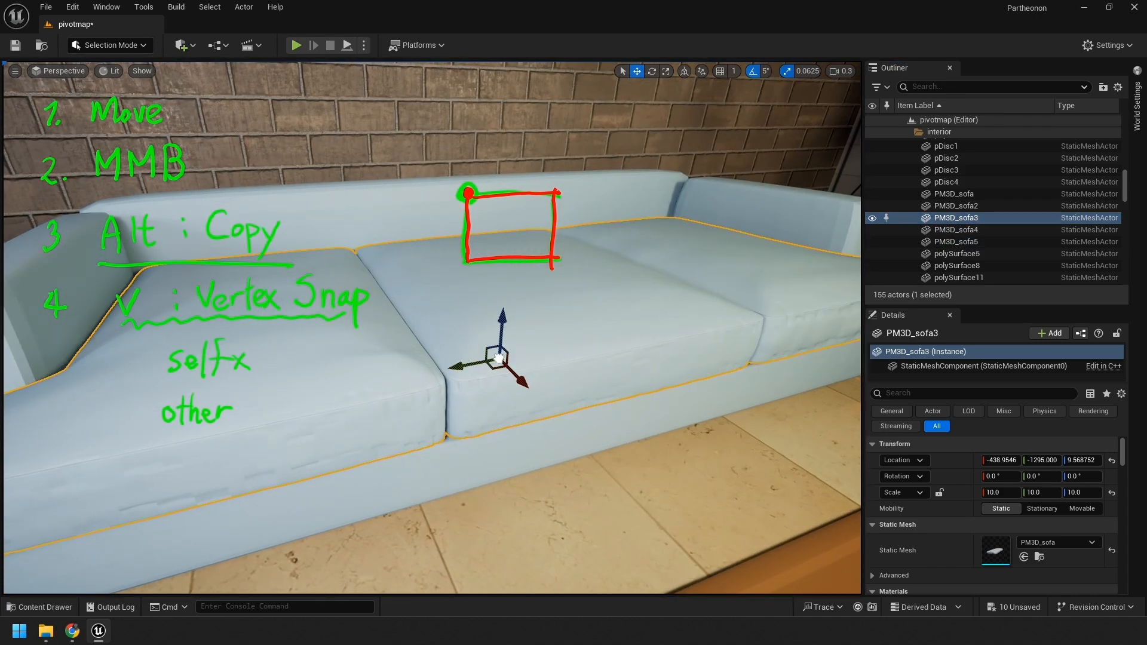
key("v")
middle_click_drag(499, 359, 630, 381)
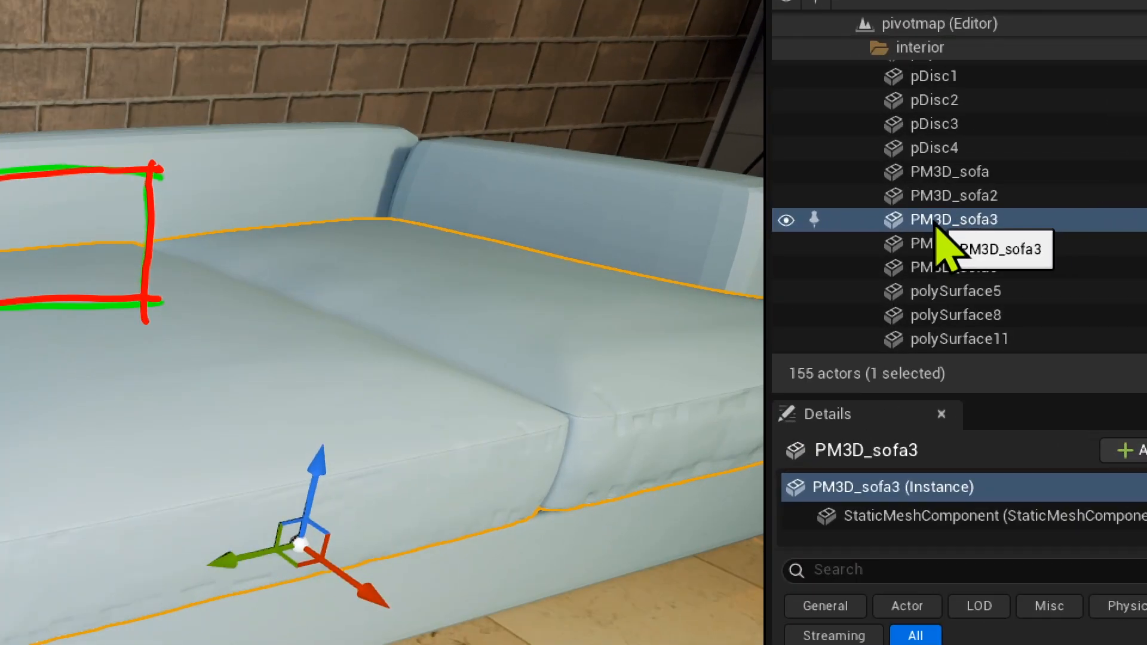
right_click(936, 229)
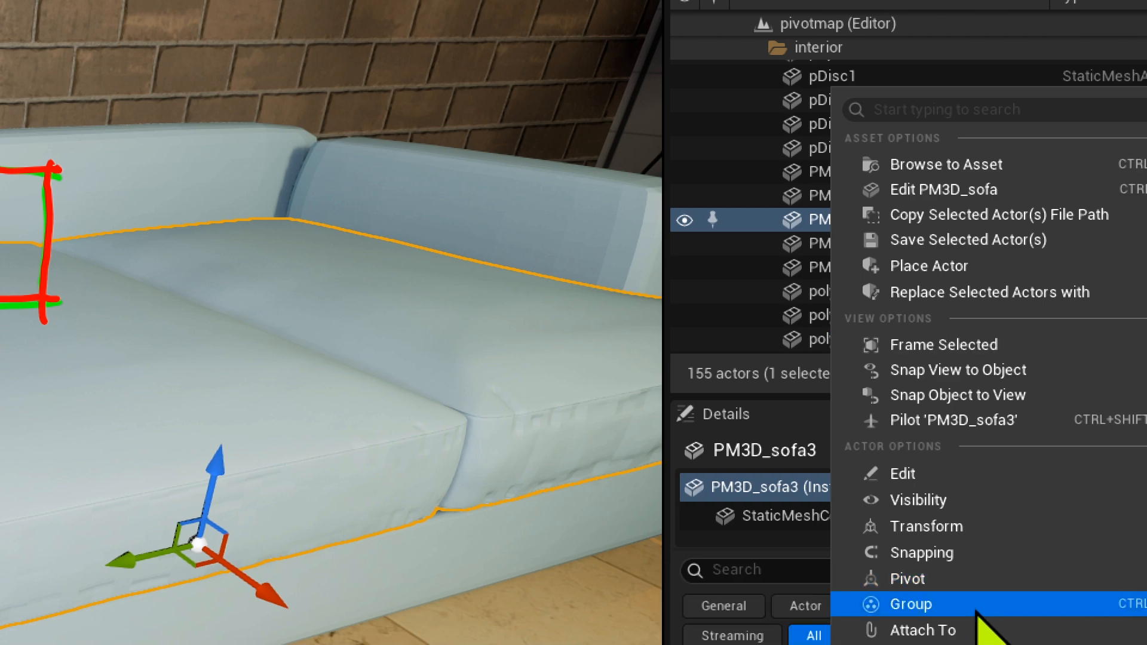
mouse_move(1009, 579)
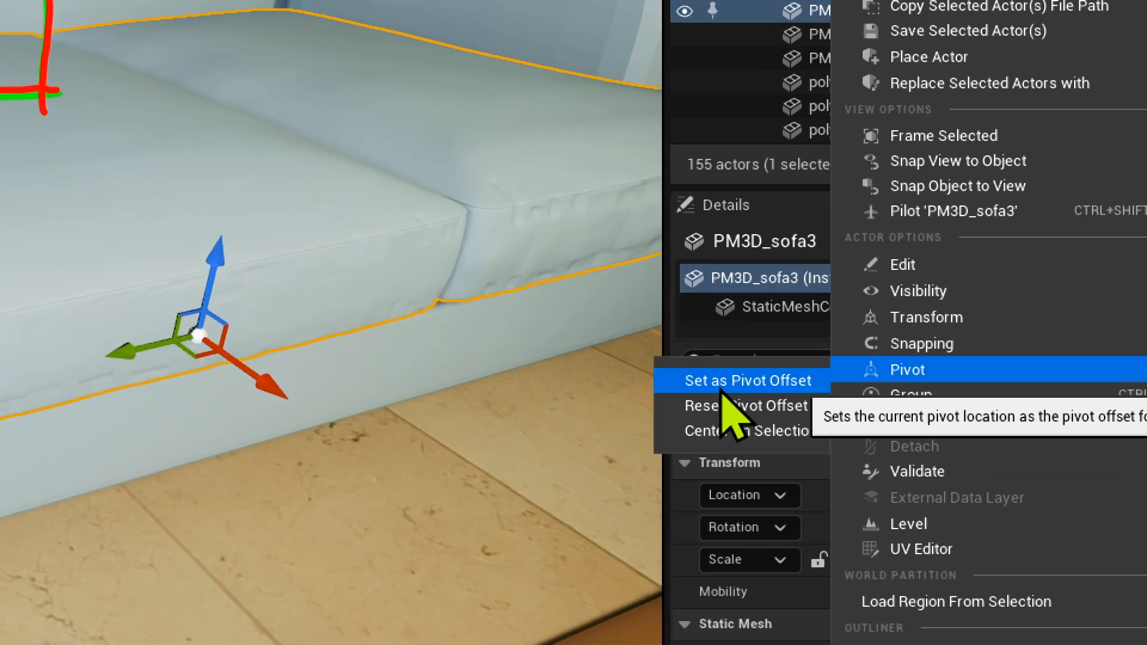
left_click(726, 389)
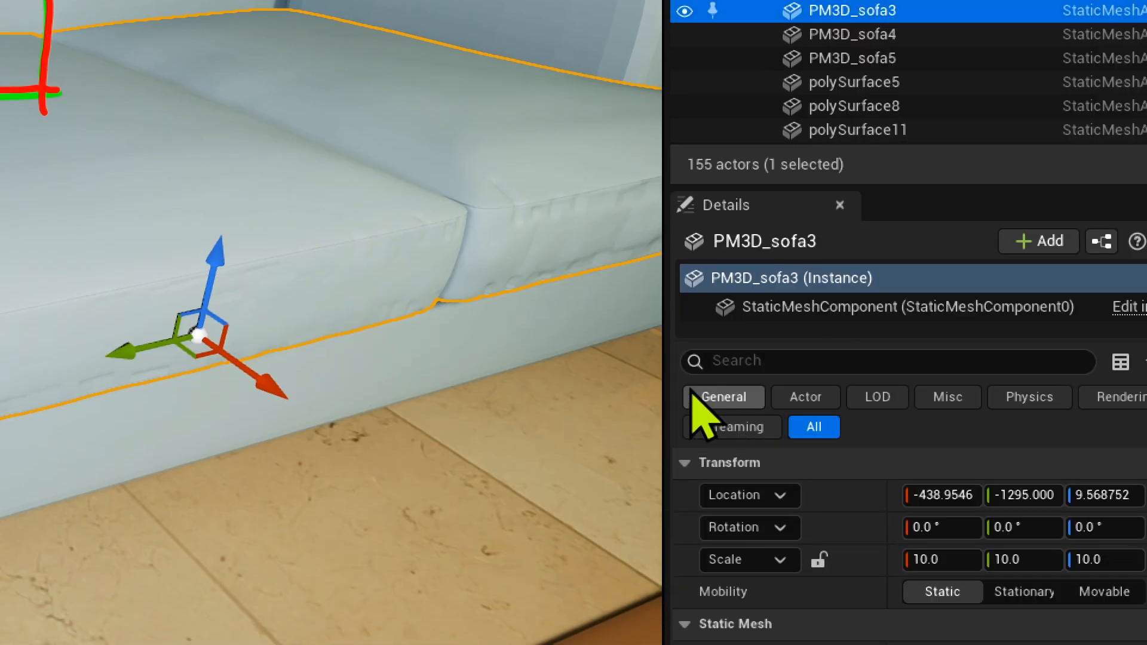
Step: Select the sofa base mesh and the overlapping cushion copy in turn to check their pivots
left_click(451, 346)
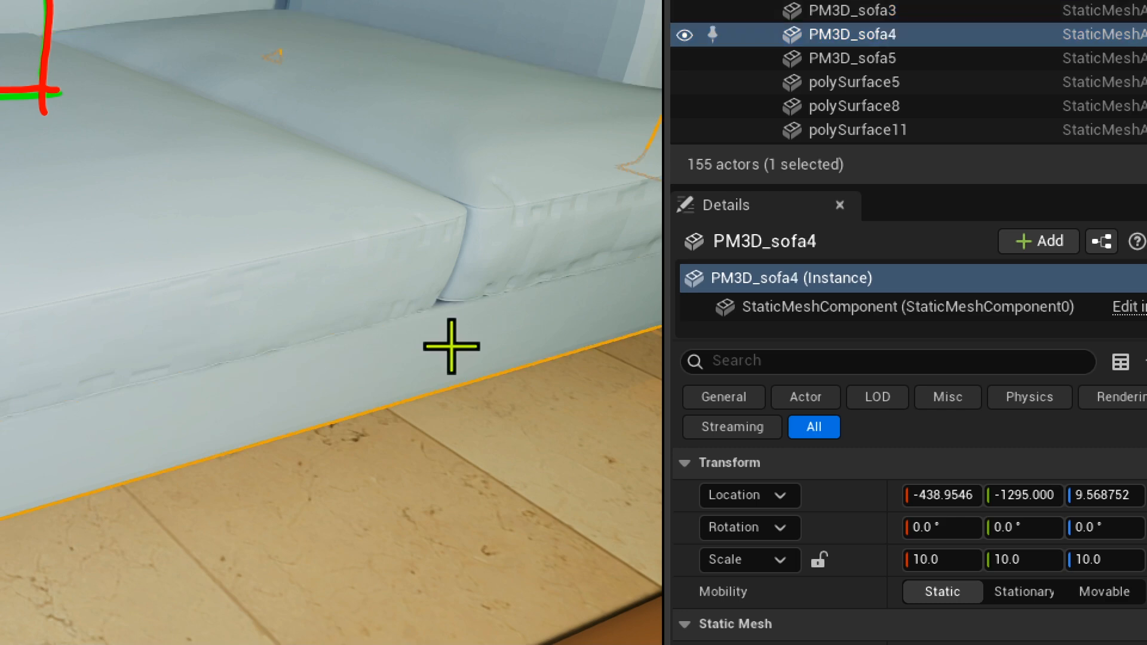
left_click(426, 283)
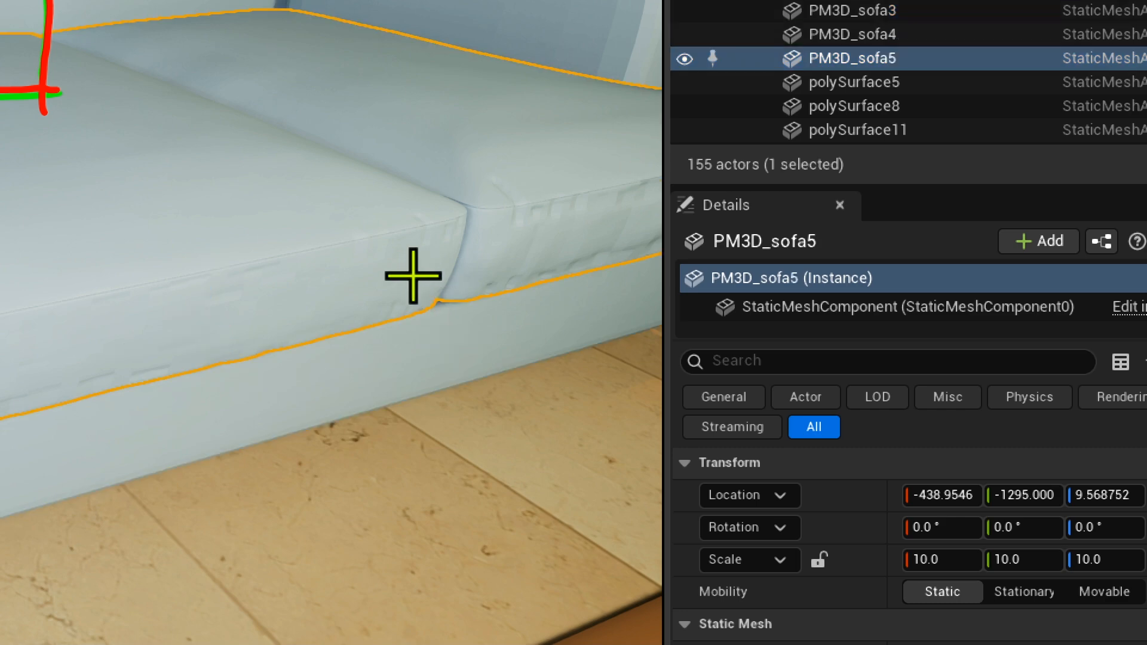
mouse_move(408, 274)
right_mouse_down()
mouse_move(395, 276)
mouse_move(418, 274)
mouse_move(409, 274)
right_mouse_up()
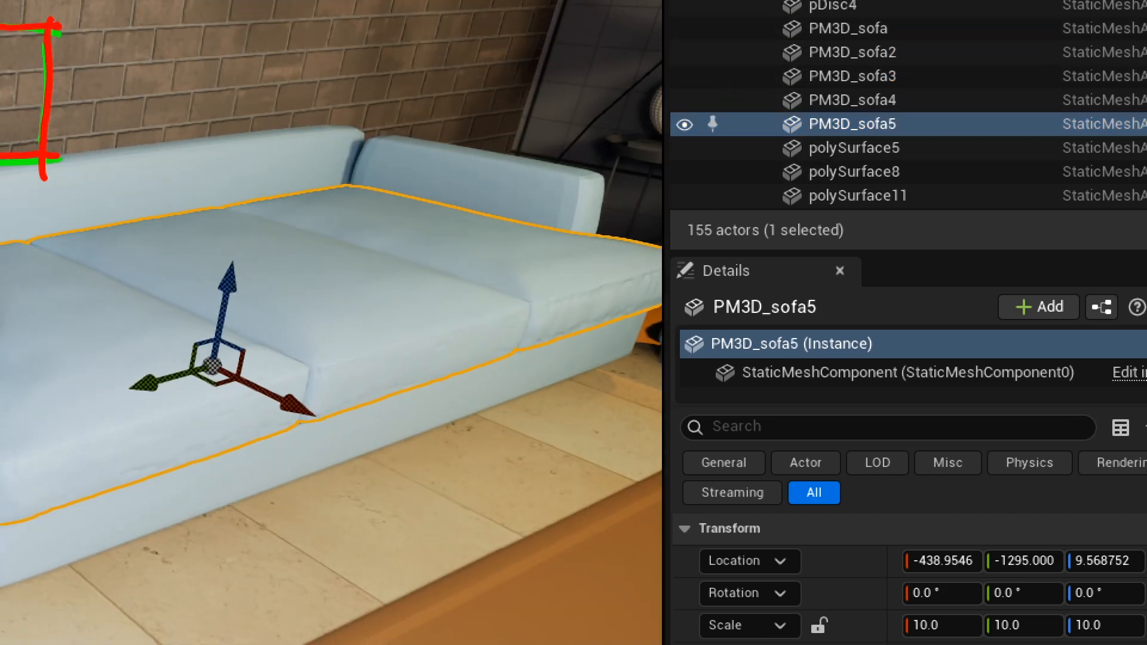
Step: Select PM3D_sofa3 and move it off the overlapping copy to about X -415.56, Y -1225.28, Z 47.96
left_click(810, 17)
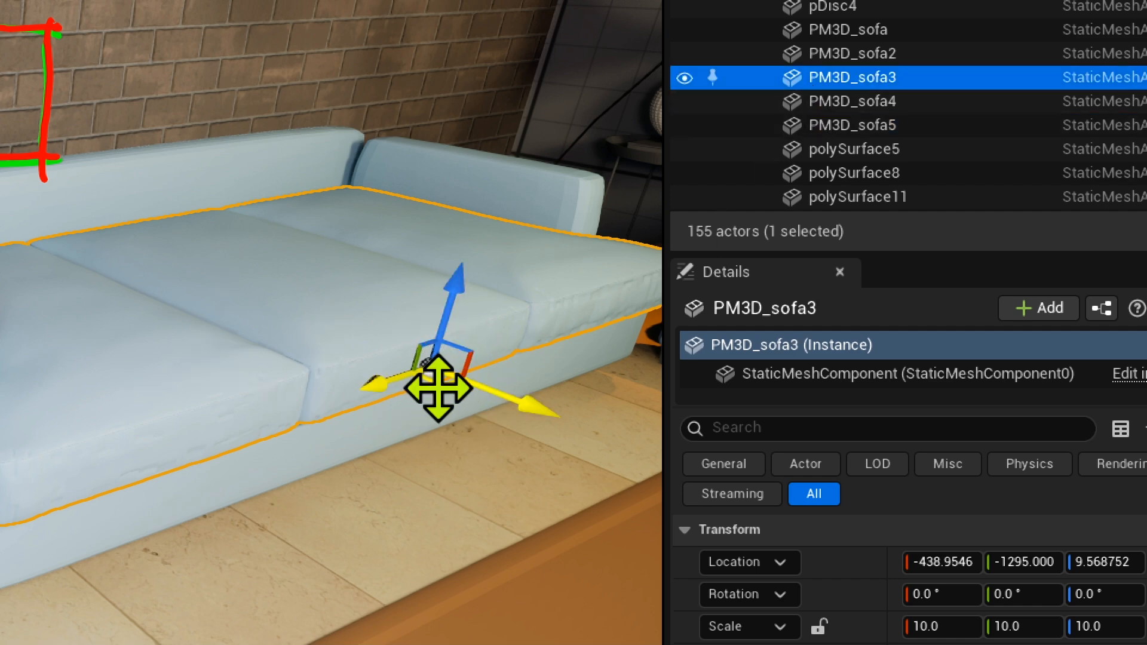
left_click_drag(433, 393, 471, 321)
left_click_drag(477, 251, 486, 123)
left_click_drag(528, 249, 405, 342)
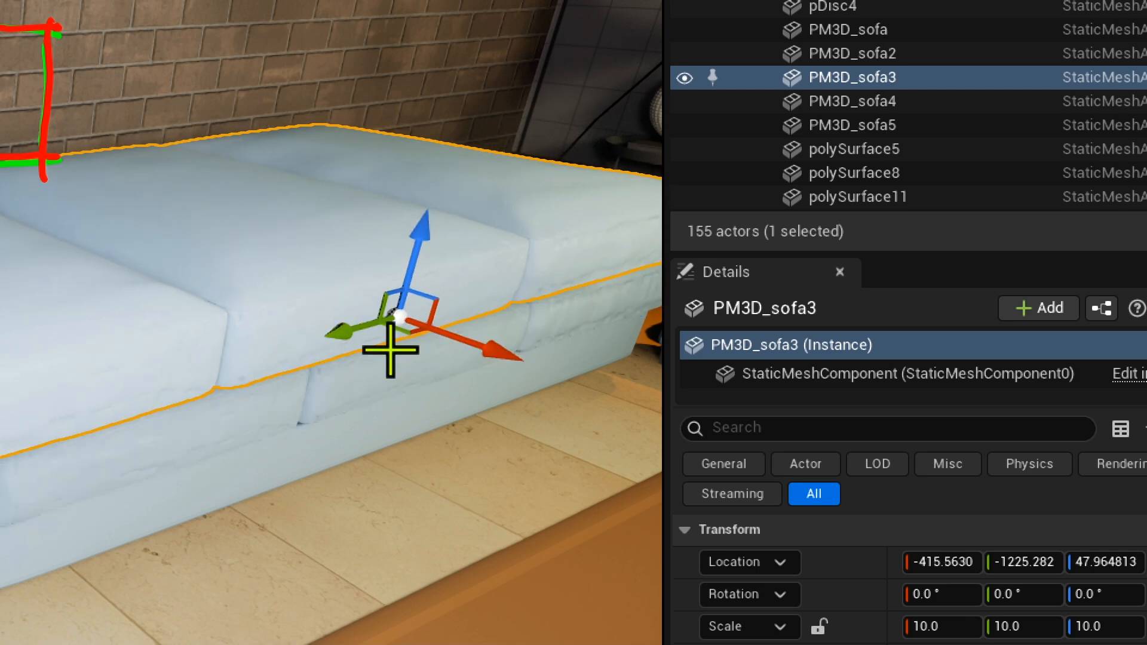
Step: Delete the overlapping cushion copy PM3D_sofa5 and reselect PM3D_sofa3
left_click(356, 378)
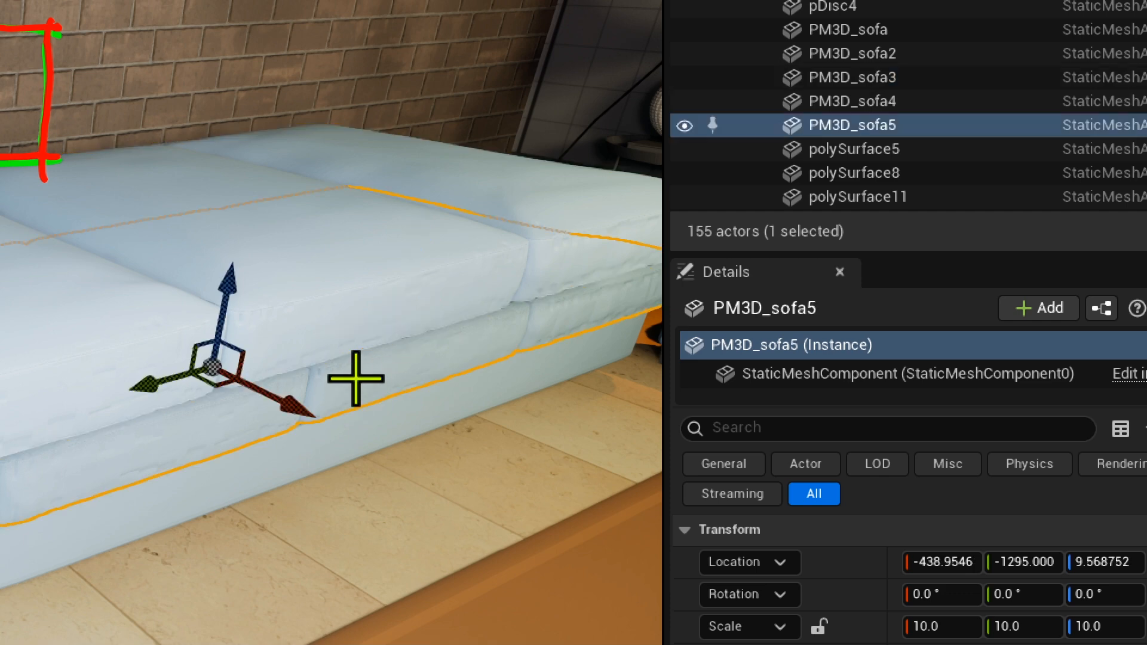
key("Delete")
left_click(351, 349)
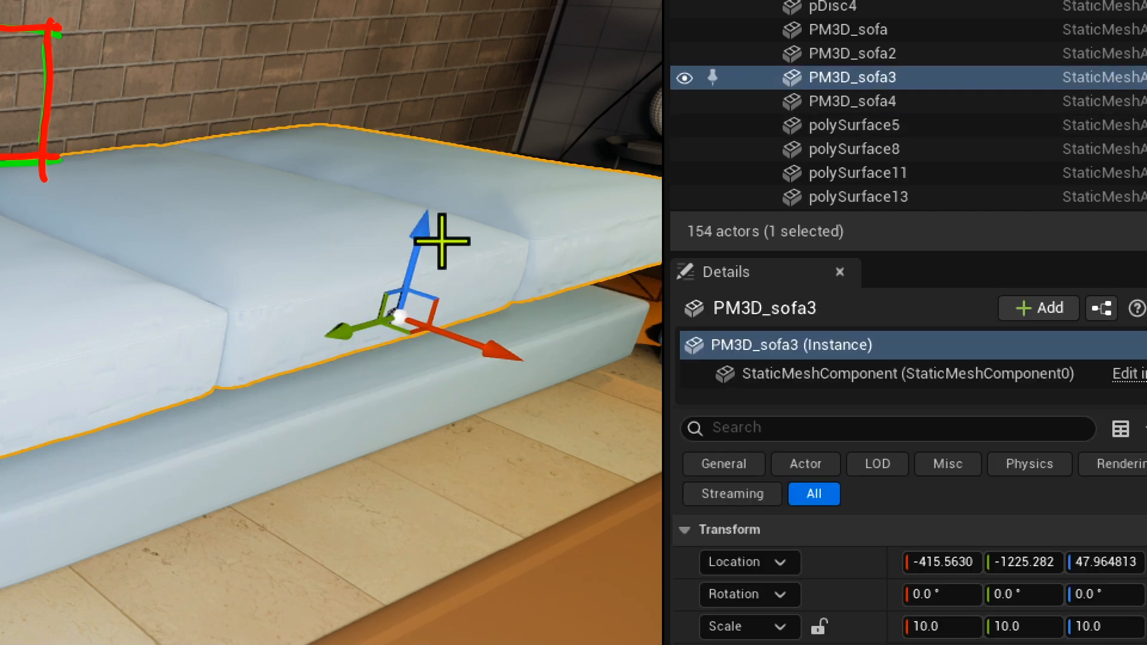
Step: Move the PM3D_sofa3 cushions back down onto the sofa base at about X -447.60, Y -1302.82, Z 4.34
left_click_drag(425, 238, 402, 382)
key("s")
right_click_drag(402, 387, 358, 474)
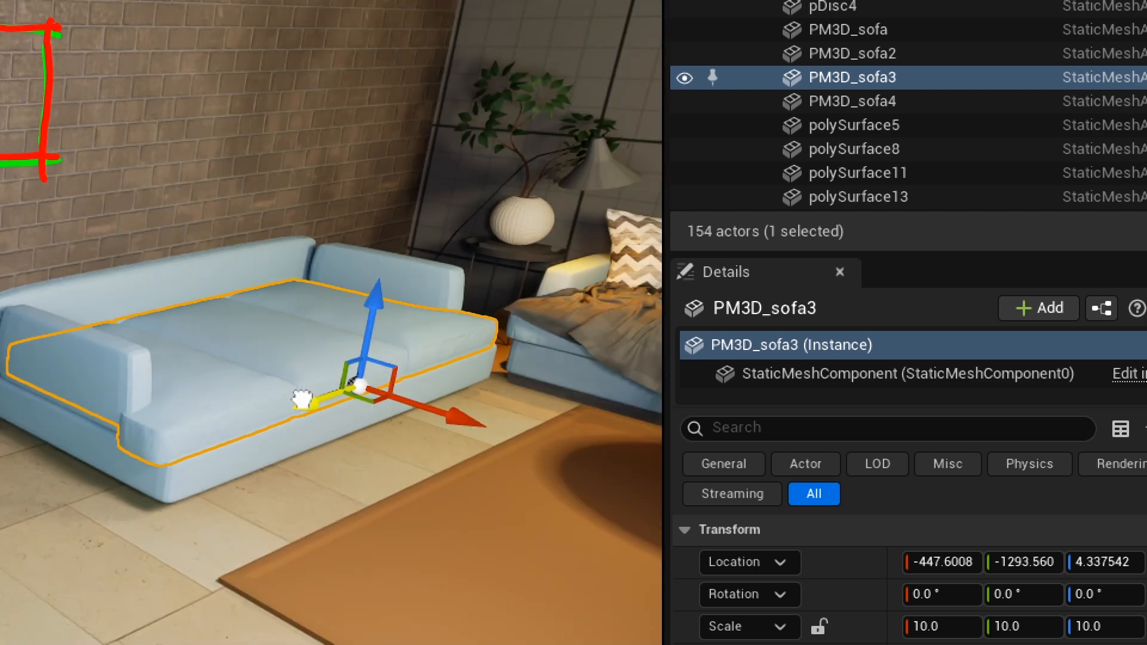
left_click_drag(302, 399, 314, 395)
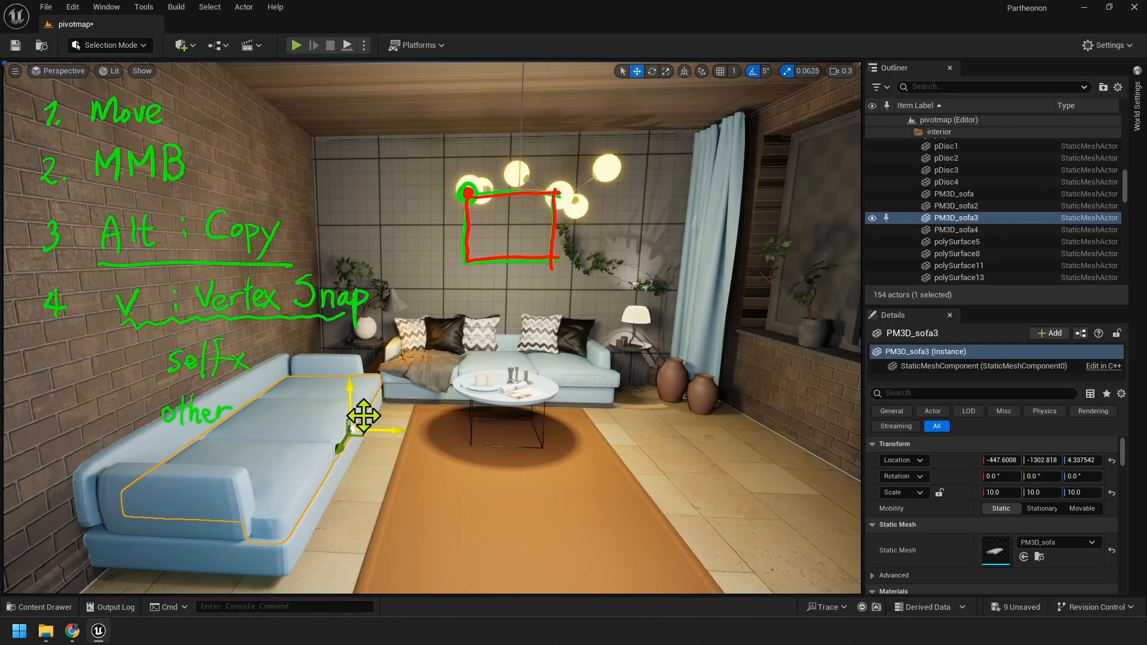
mouse_move(364, 415)
right_mouse_down()
mouse_move(365, 403)
mouse_move(322, 405)
mouse_move(338, 433)
mouse_move(357, 406)
mouse_move(329, 434)
mouse_move(345, 422)
right_mouse_up()
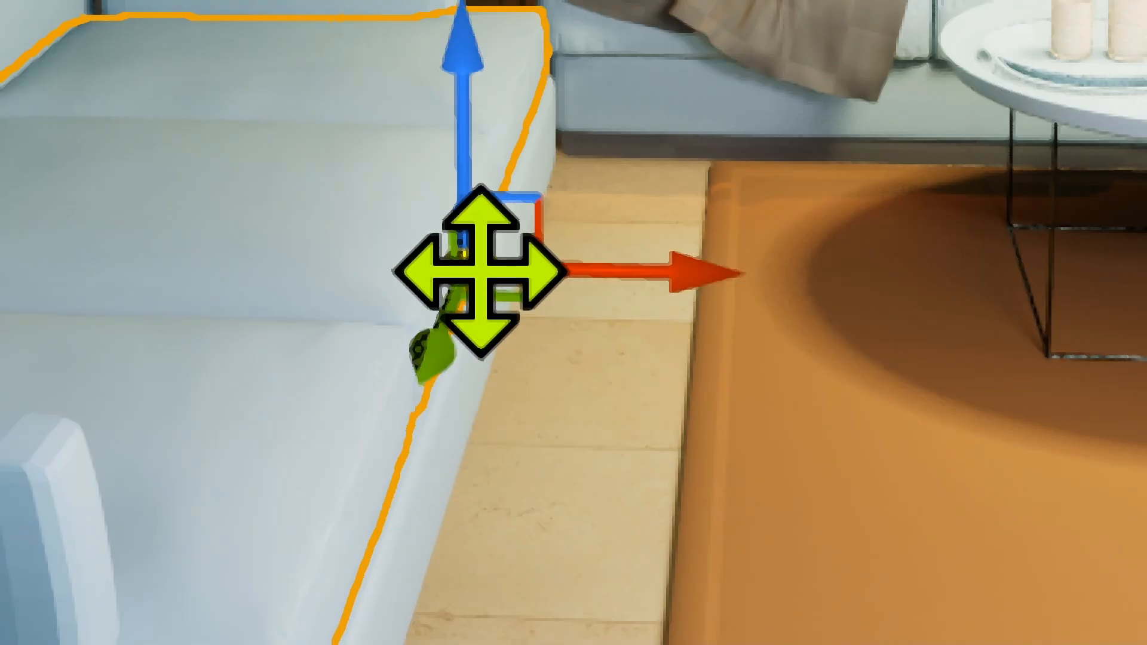
left_click_drag(481, 270, 711, 272)
left_click(475, 352)
left_click(391, 203)
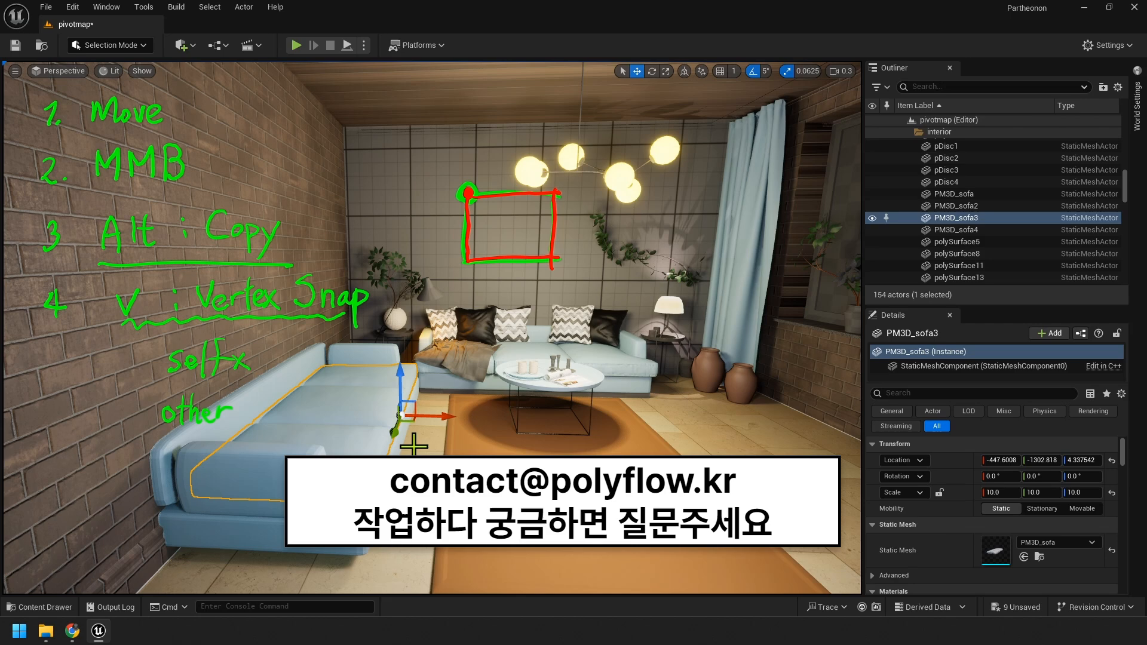
right_click_drag(414, 446, 413, 446)
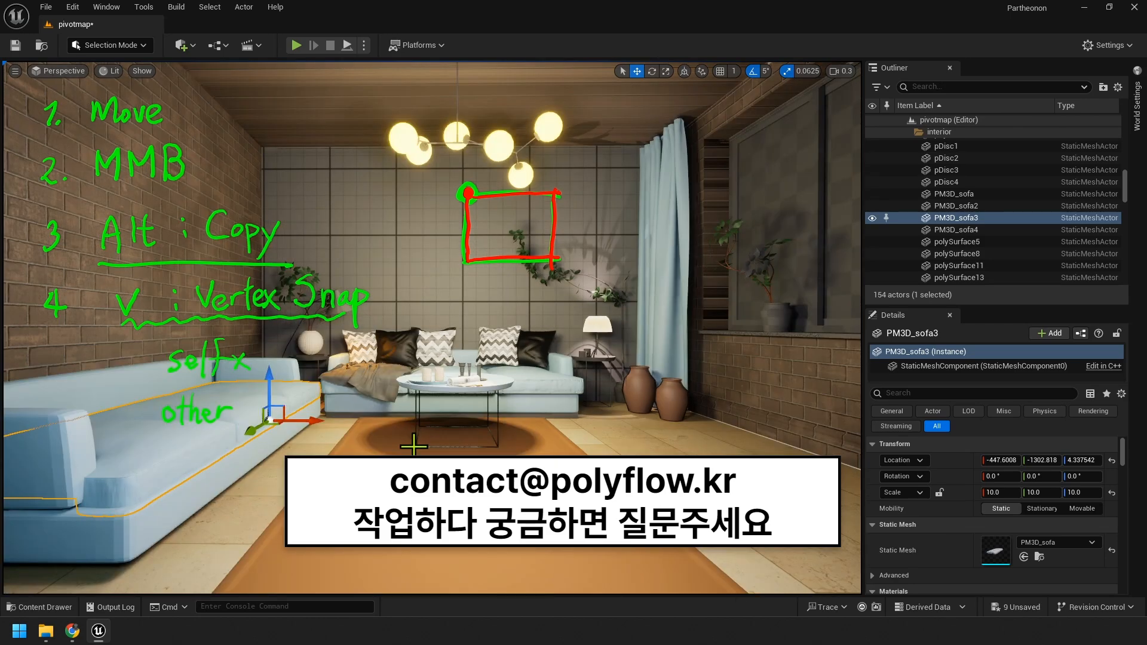